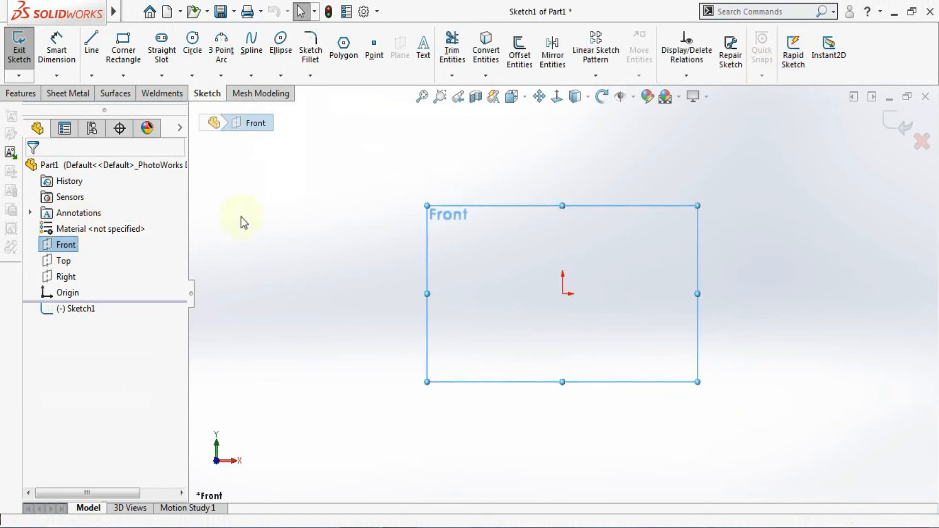
Sketch four concentric circles centred on the origin, the outermost about 167 mm in diameter
left_click(193, 44)
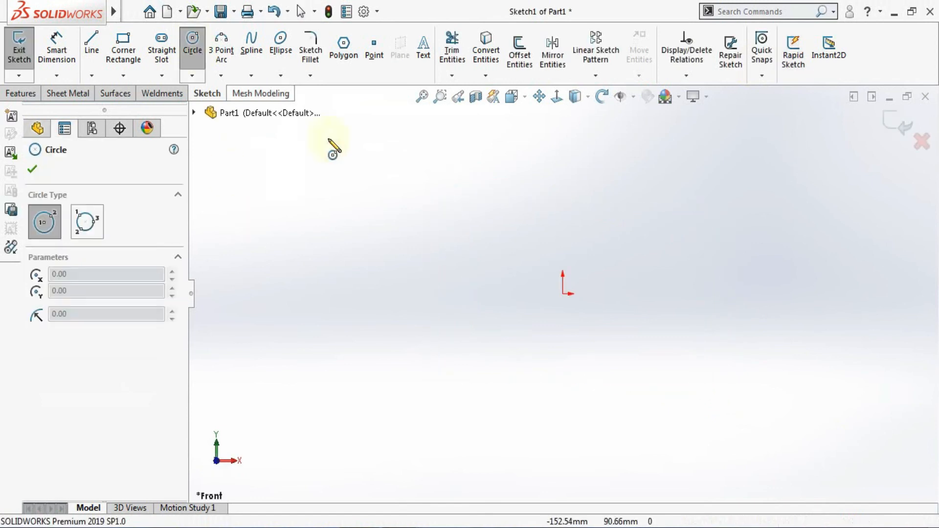
left_click(563, 293)
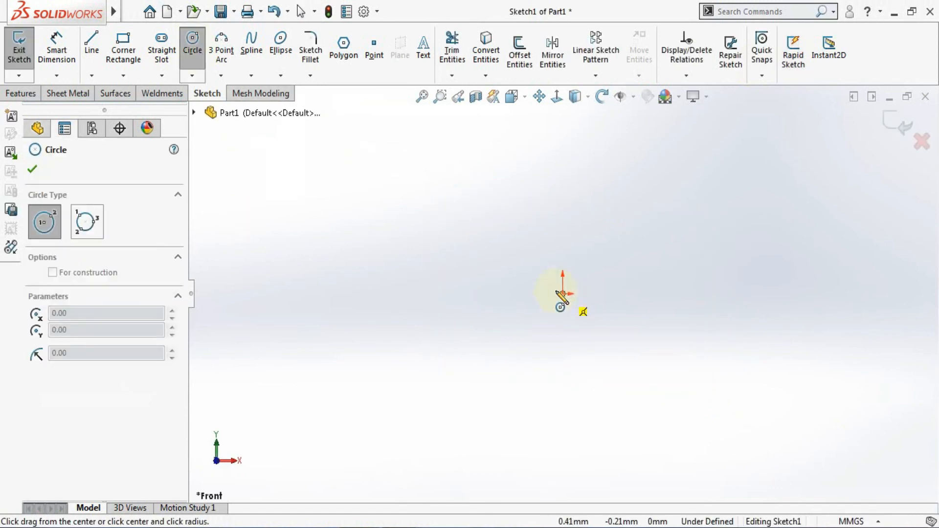
left_click(542, 267)
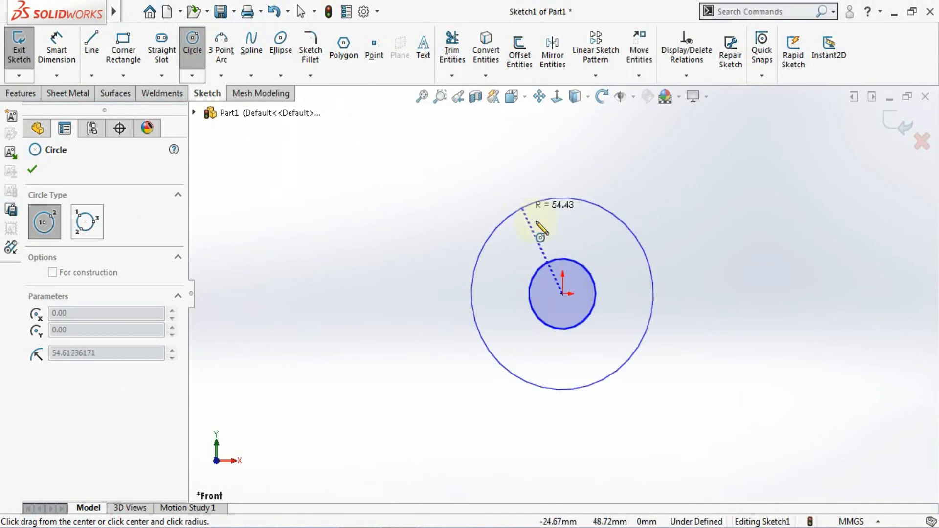
left_click(564, 292)
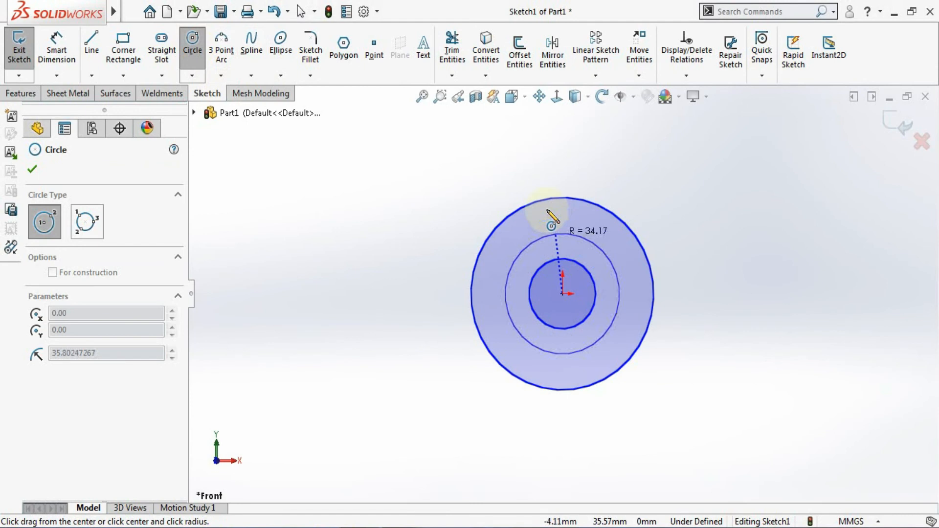
left_click(546, 210)
left_click(564, 293)
left_click(484, 185)
key("Escape")
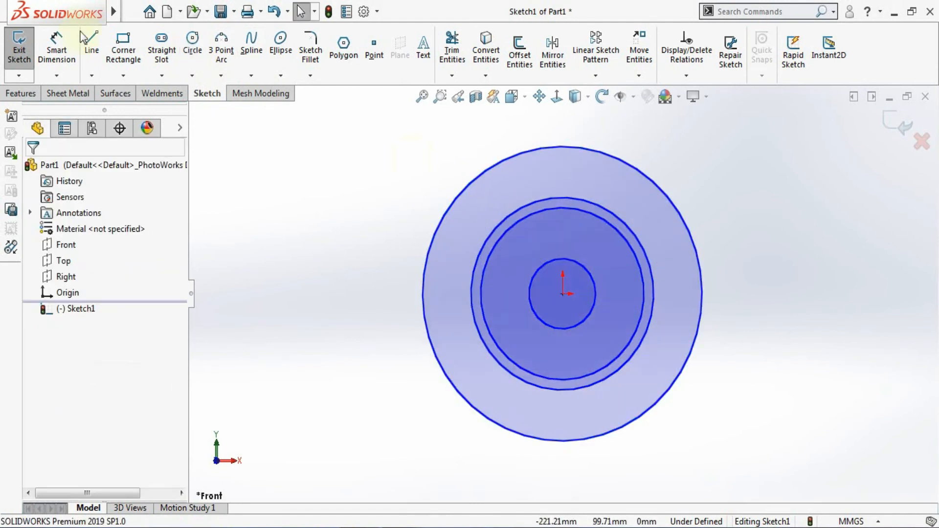
Dimension the outermost circle with a diameter of 78 mm
left_click(69, 47)
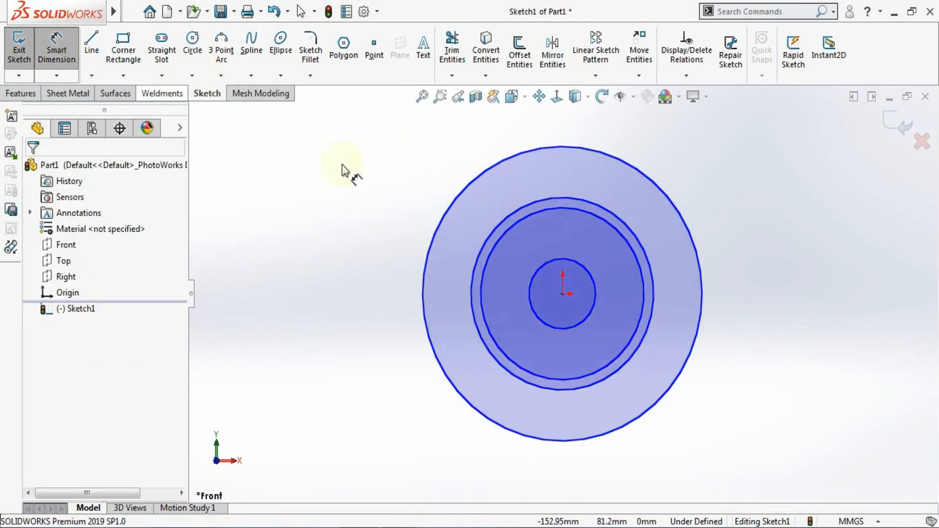
left_click(444, 210)
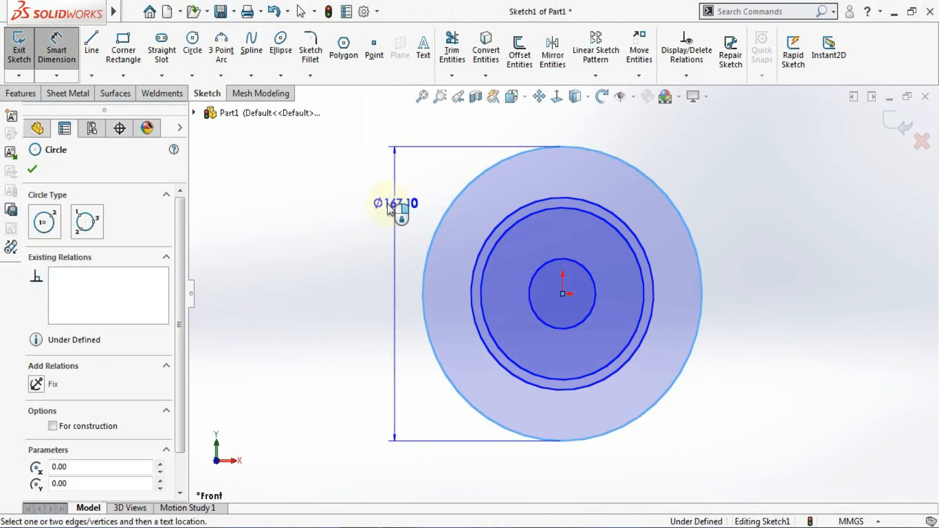
left_click(381, 231)
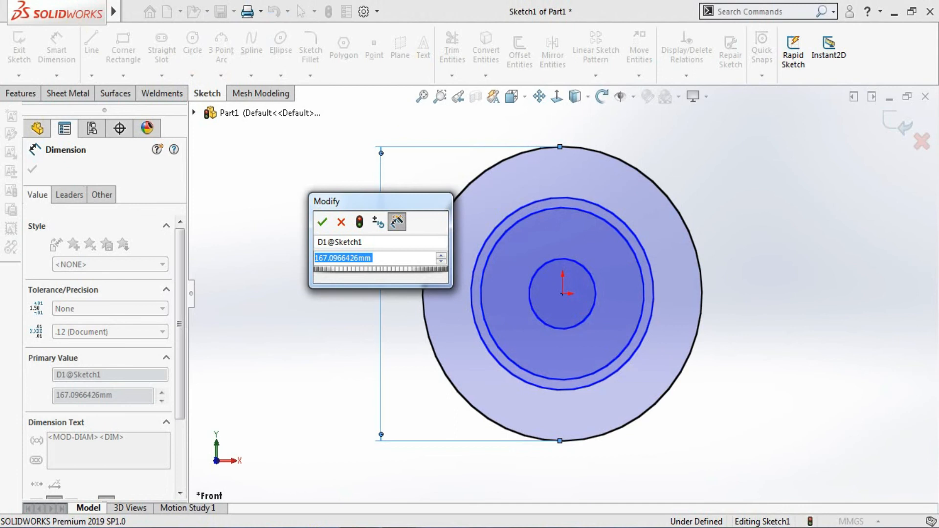
type("78")
key("Return")
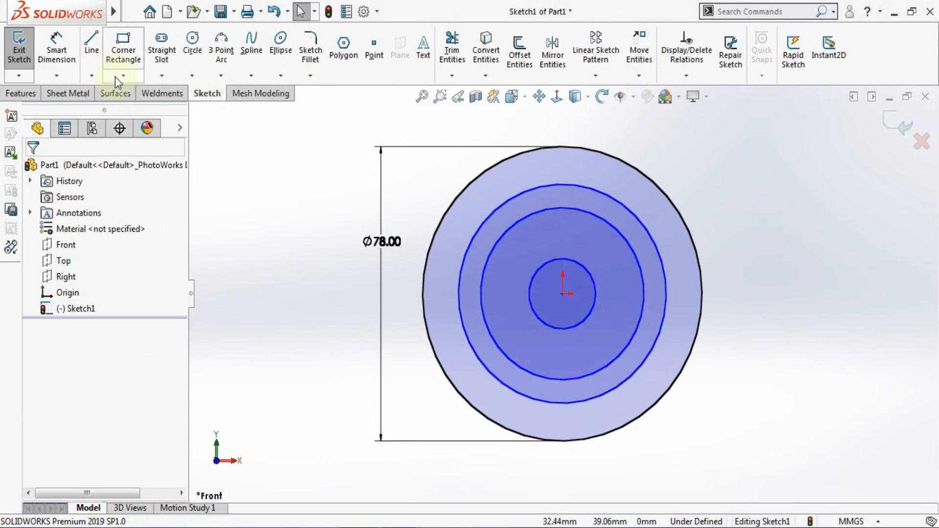
Dimension the second-largest circle with a diameter of 58 mm
left_click(68, 55)
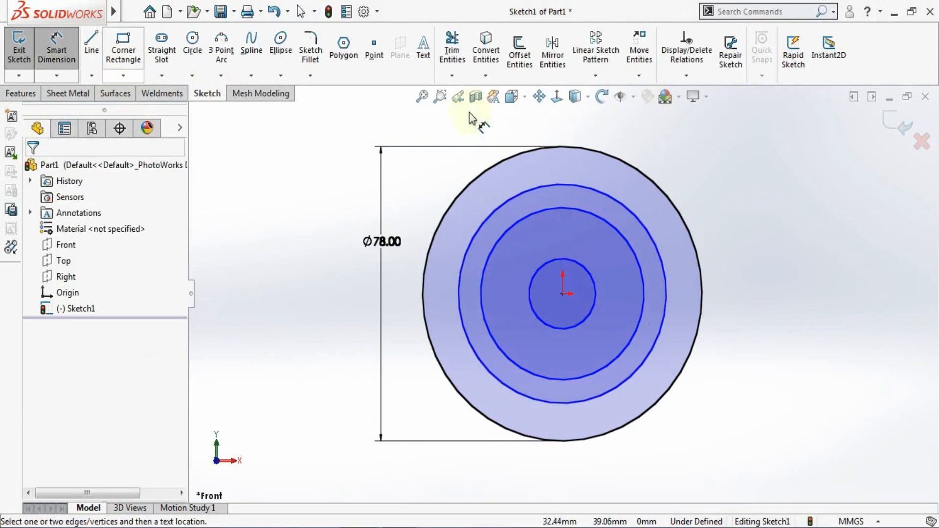
left_click(615, 203)
left_click(730, 178)
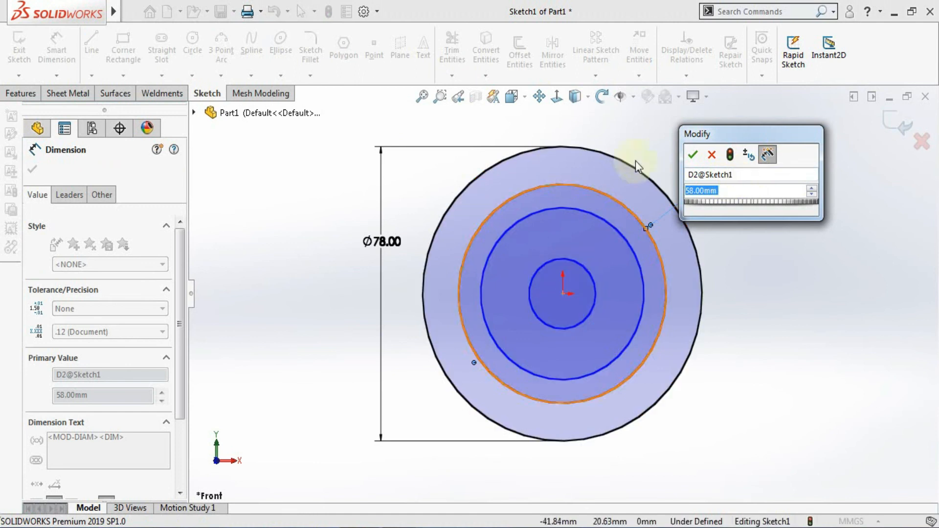
left_click(693, 156)
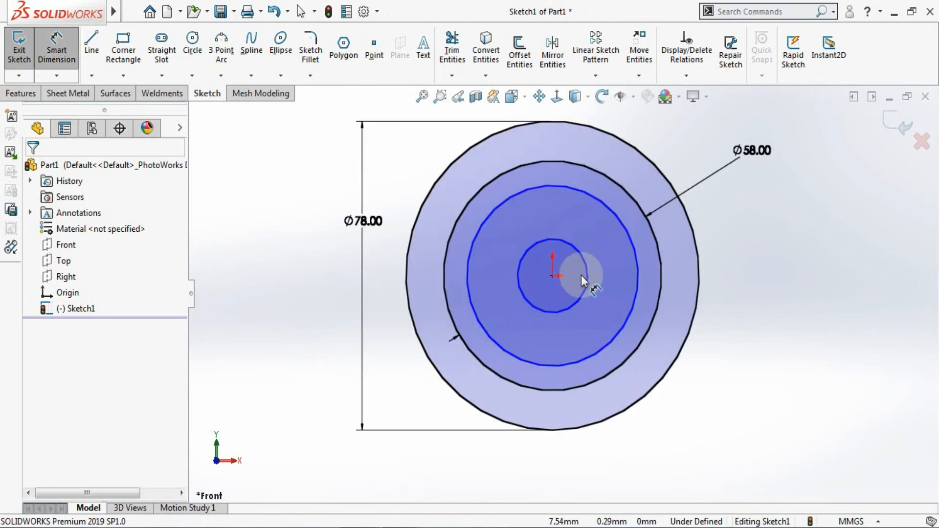
Dimension the third-largest circle with a diameter of 32 mm and switch its dimension display to radius
left_click(636, 260)
left_click(740, 255)
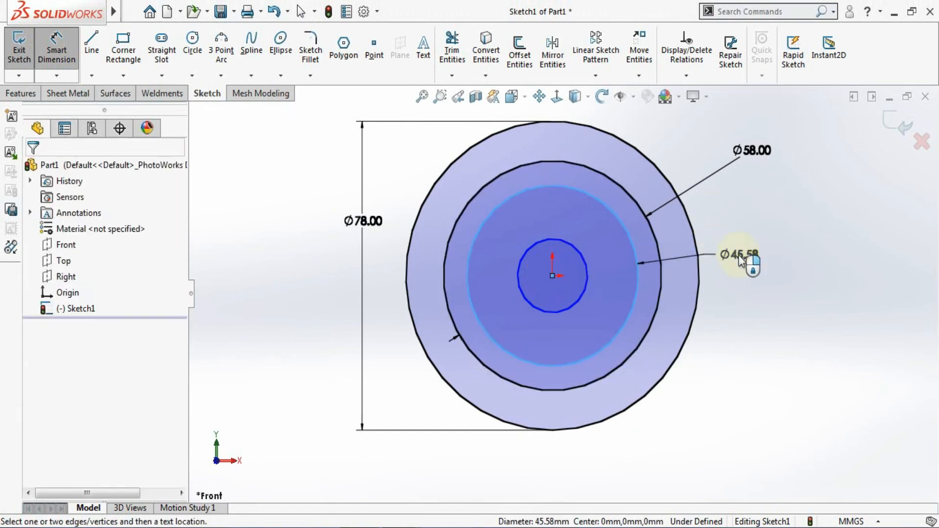
type("32")
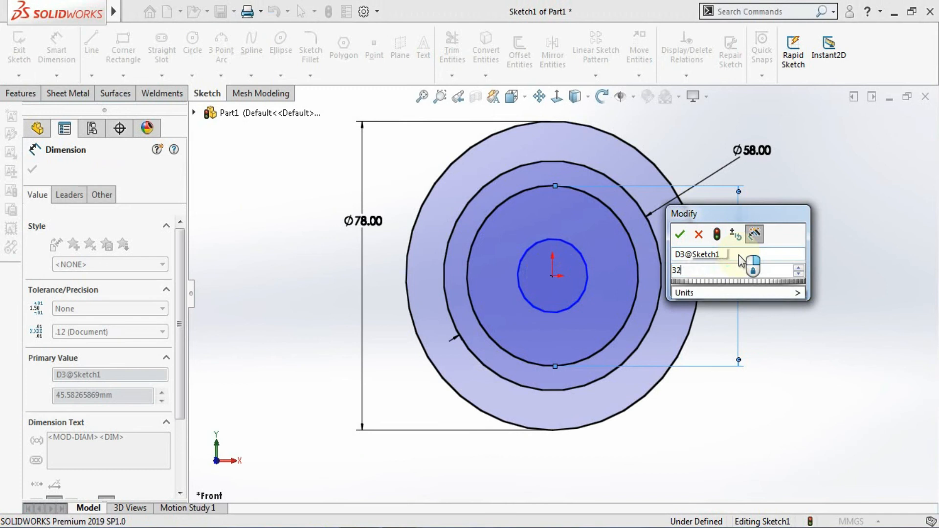
key("Return")
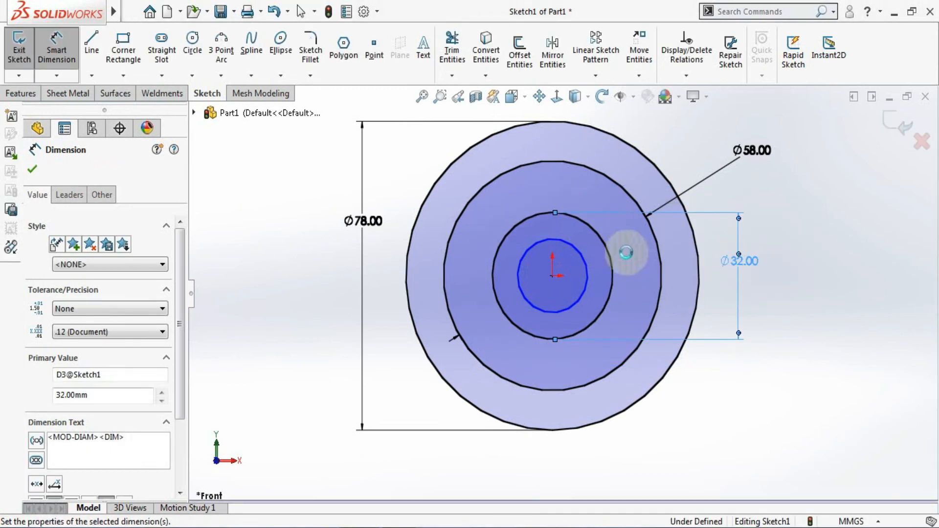
left_click(70, 196)
left_click(60, 290)
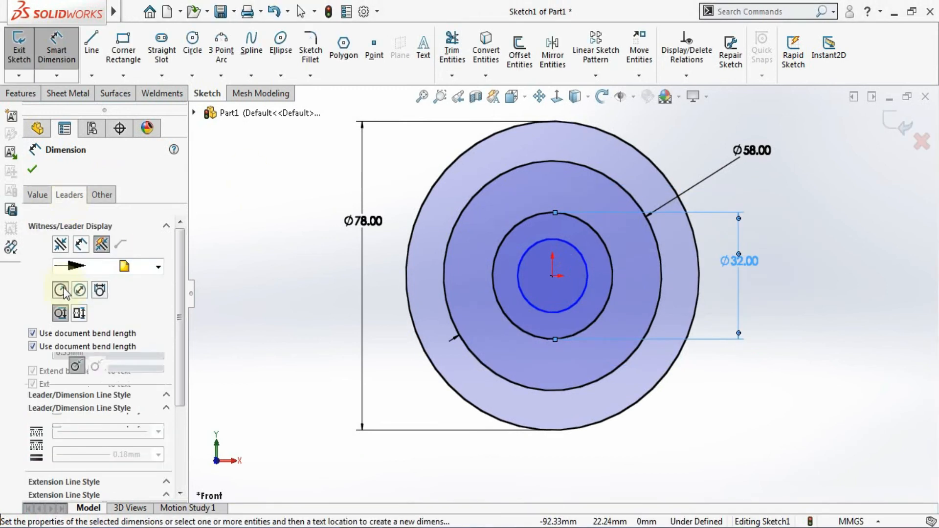
left_click(32, 169)
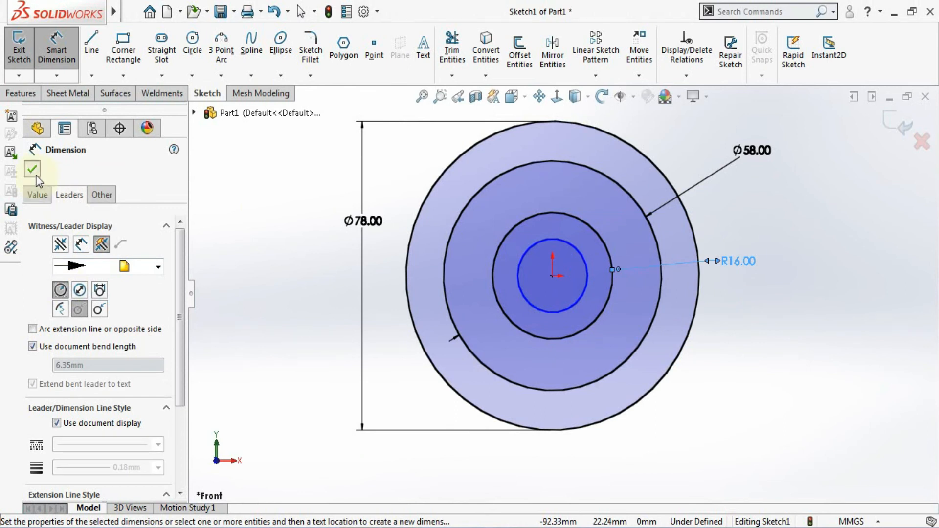
Dimension the innermost circle with a diameter of 22 mm
left_click(49, 68)
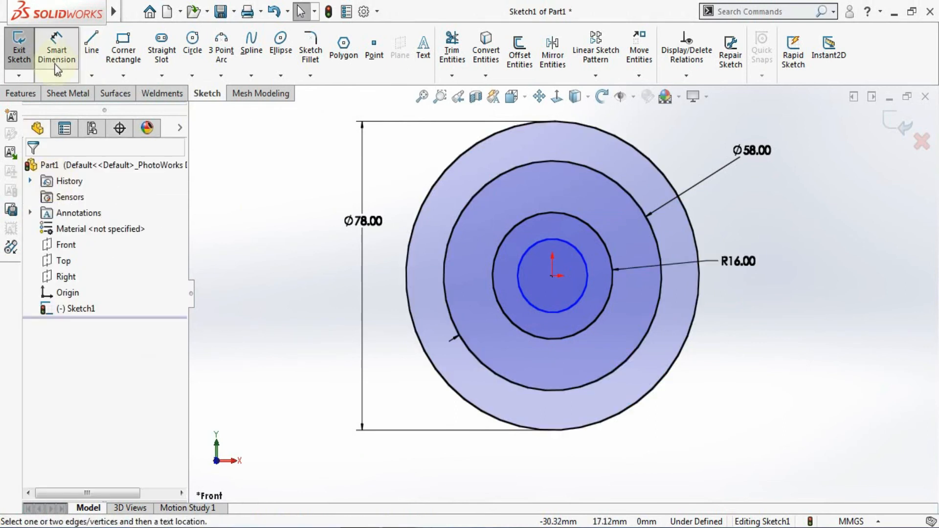
left_click(576, 302)
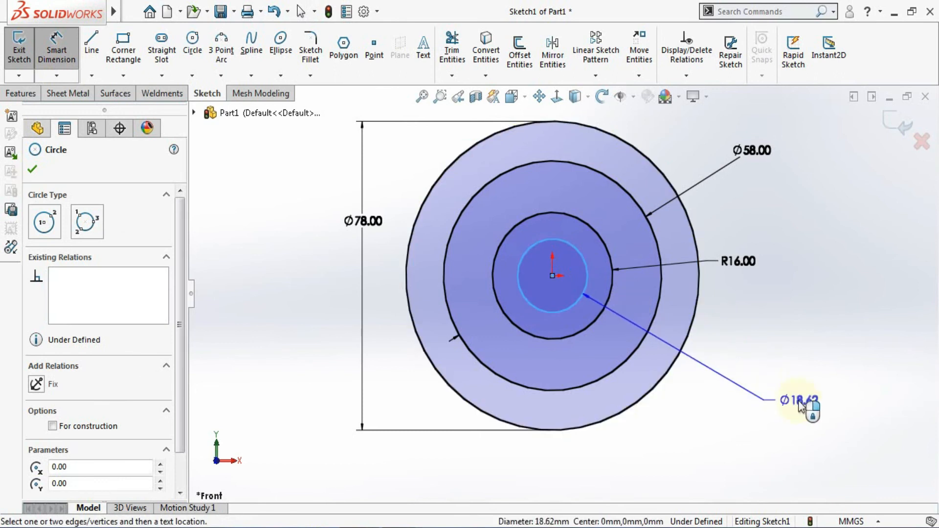
left_click(799, 403)
type("22")
key("Return")
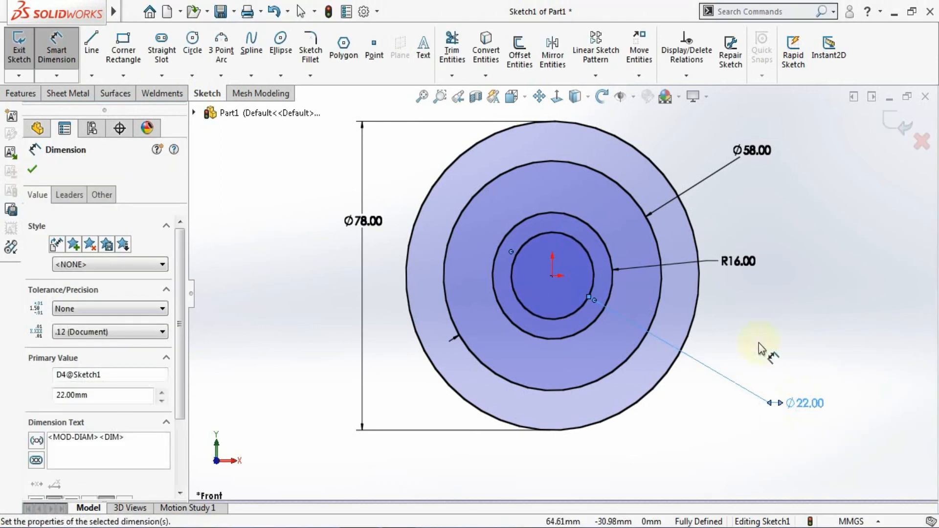
Convert the 58 mm circle to construction geometry
left_click(682, 236)
left_click(684, 238)
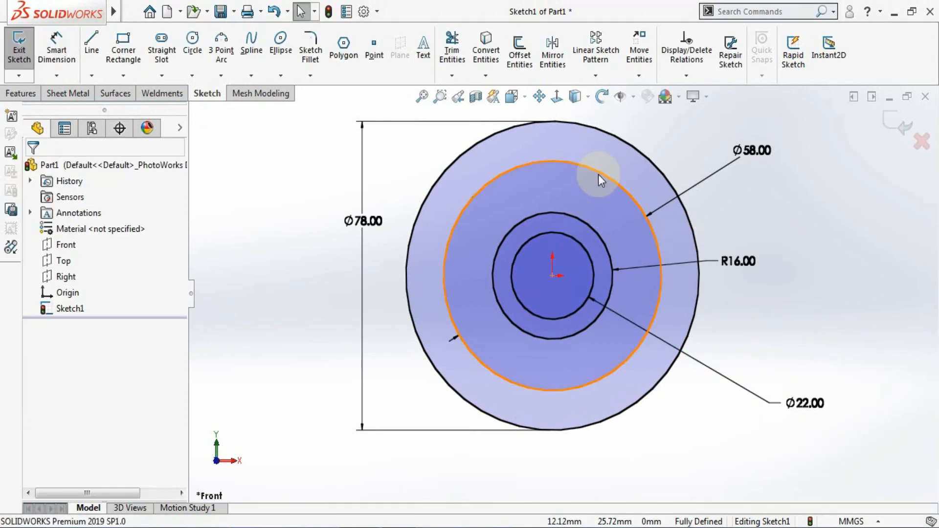
left_click(643, 137)
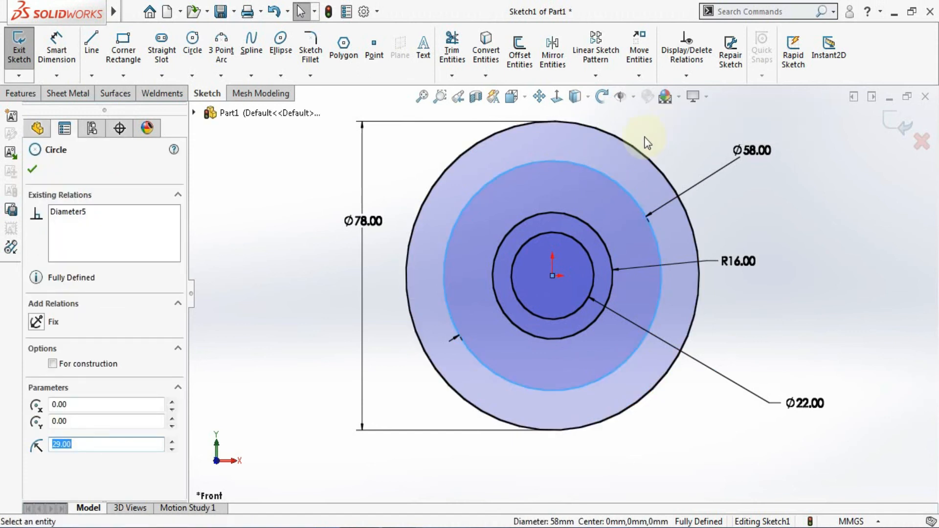
Sketch a small circle about 7 mm in diameter, centred on the uppermost point of the construction circle
left_click(192, 46)
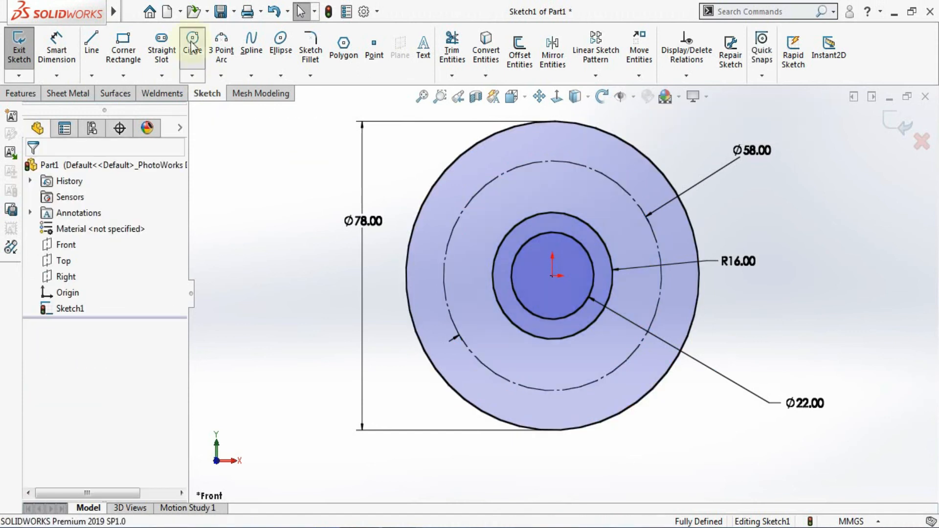
left_click(553, 162)
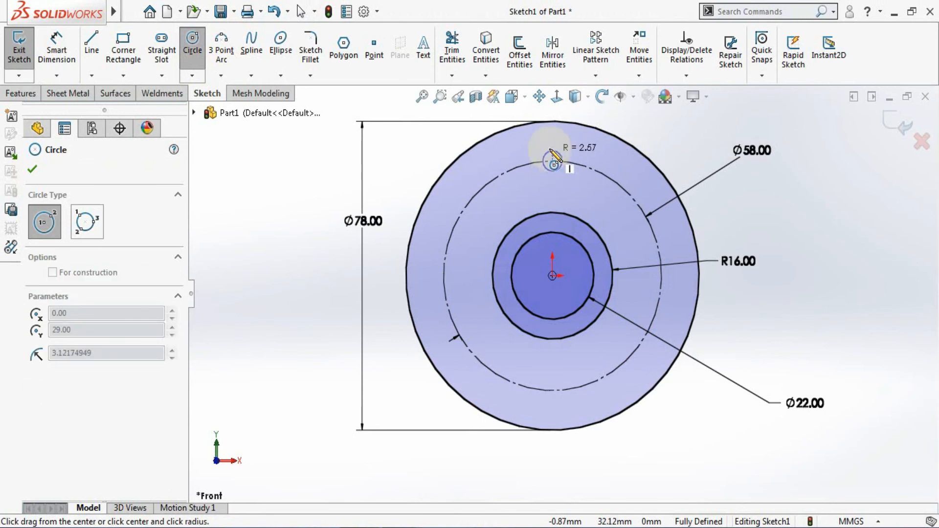
left_click(550, 149)
Dimension the small circle with a diameter of 14 mm and switch its dimension display to radius
left_click(56, 49)
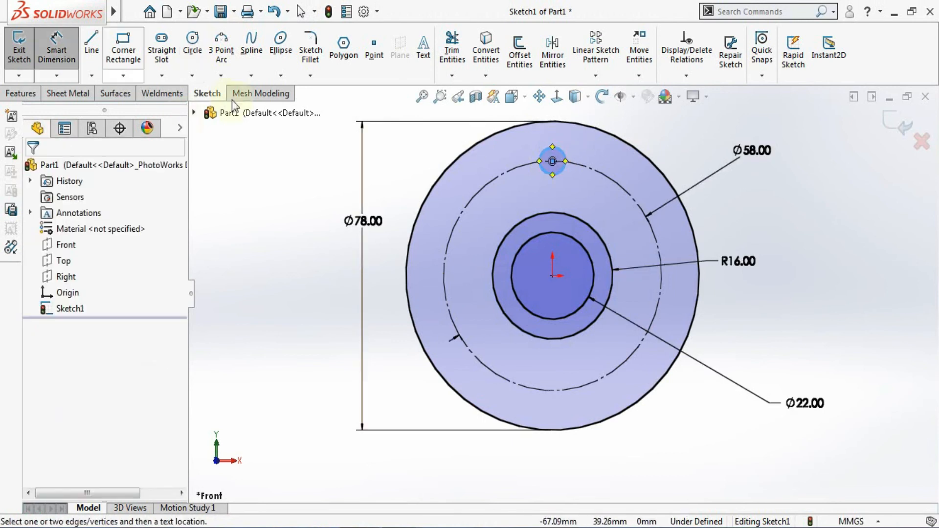
left_click(549, 154)
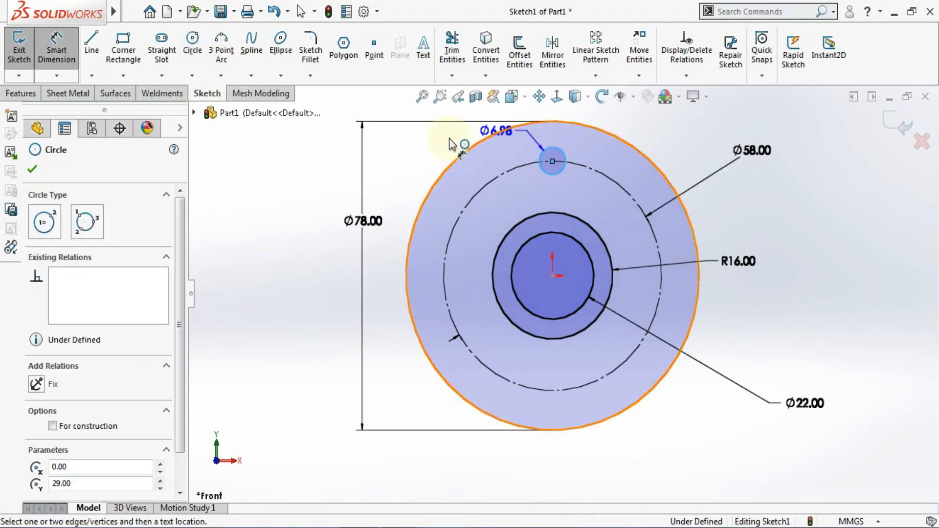
left_click(424, 139)
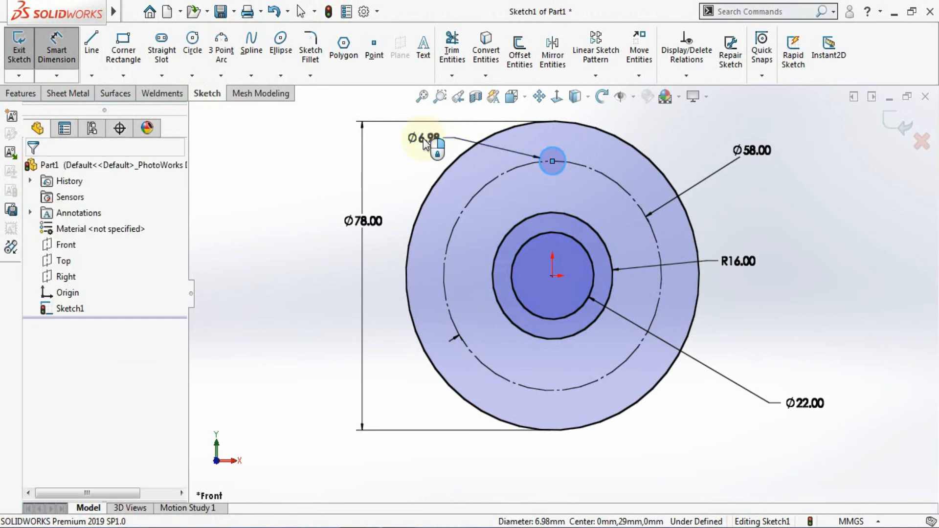
type("14")
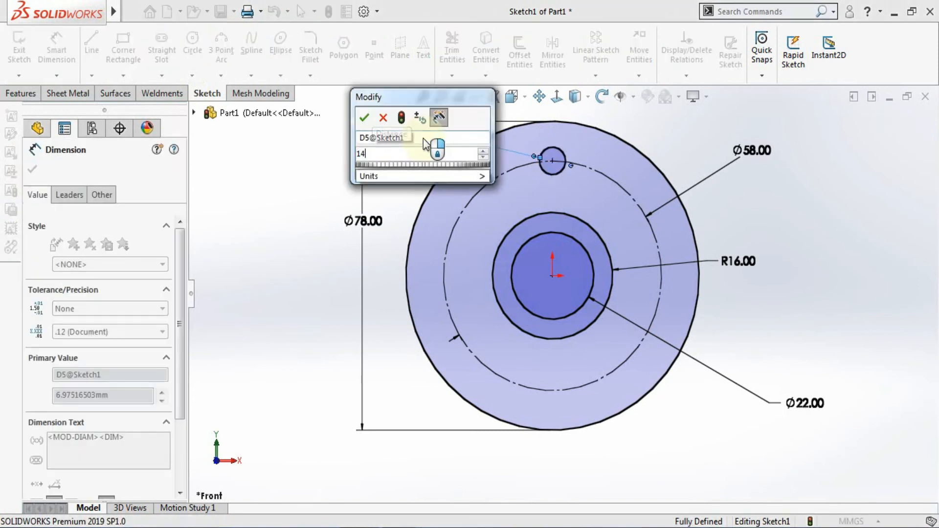
left_click(368, 119)
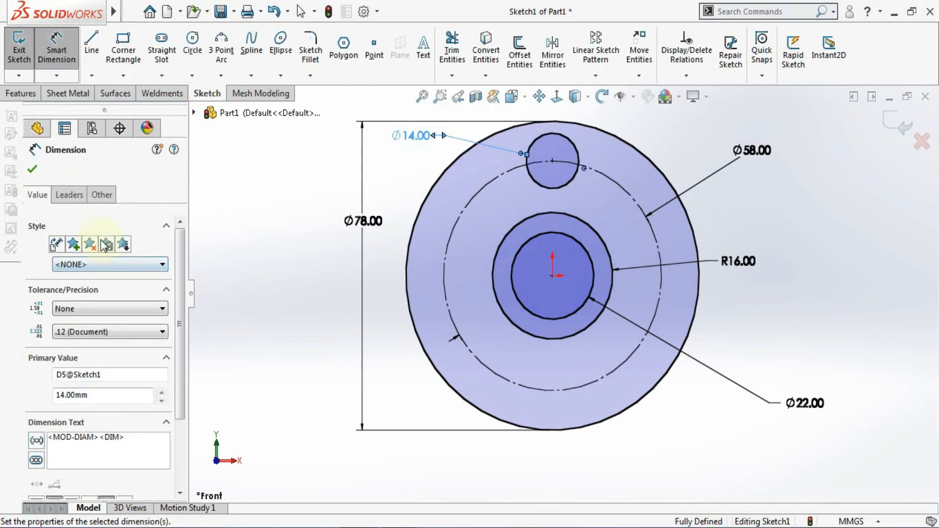
left_click(70, 196)
left_click(60, 290)
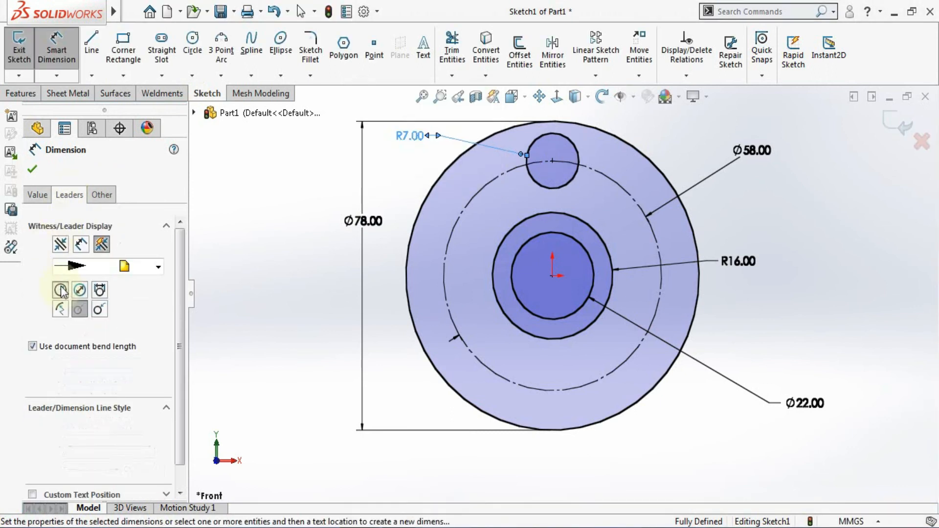
left_click(32, 171)
Draw a vertical centerline from the origin to the centre of the small circle
left_click(92, 76)
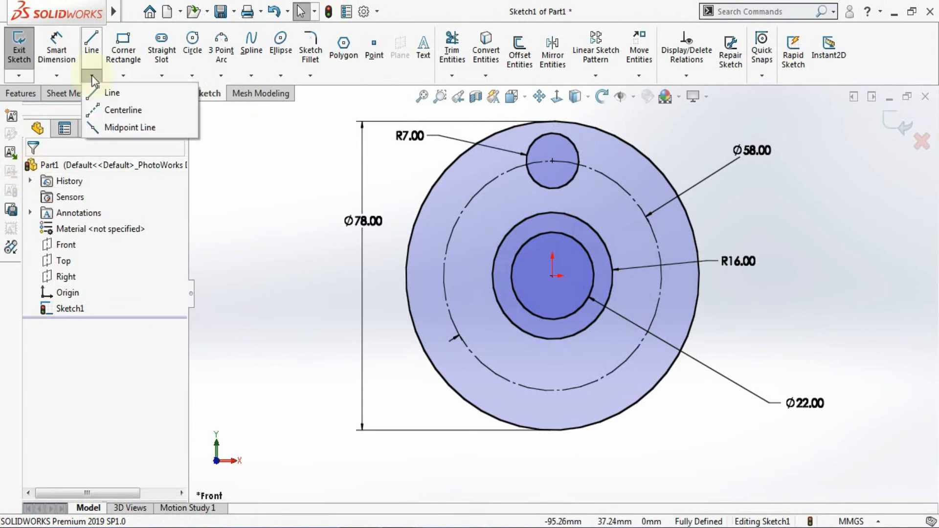
left_click(119, 109)
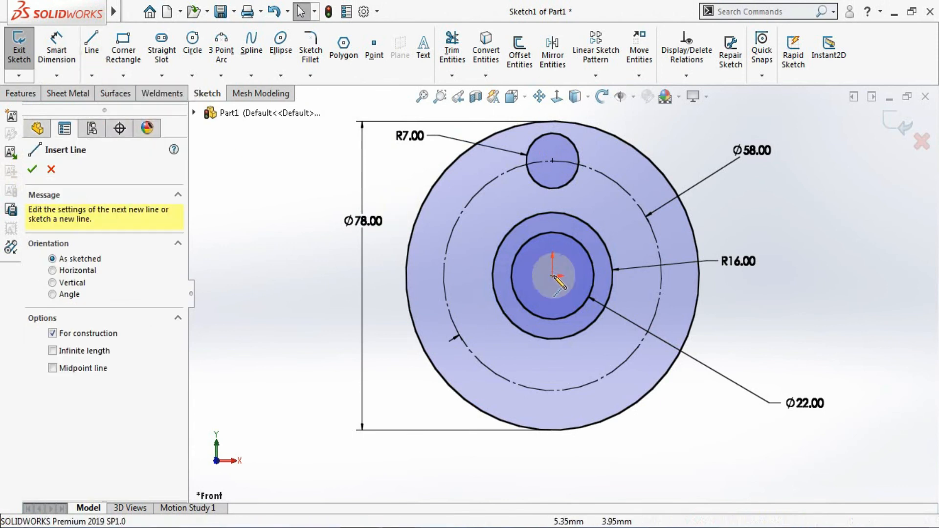
left_click(552, 276)
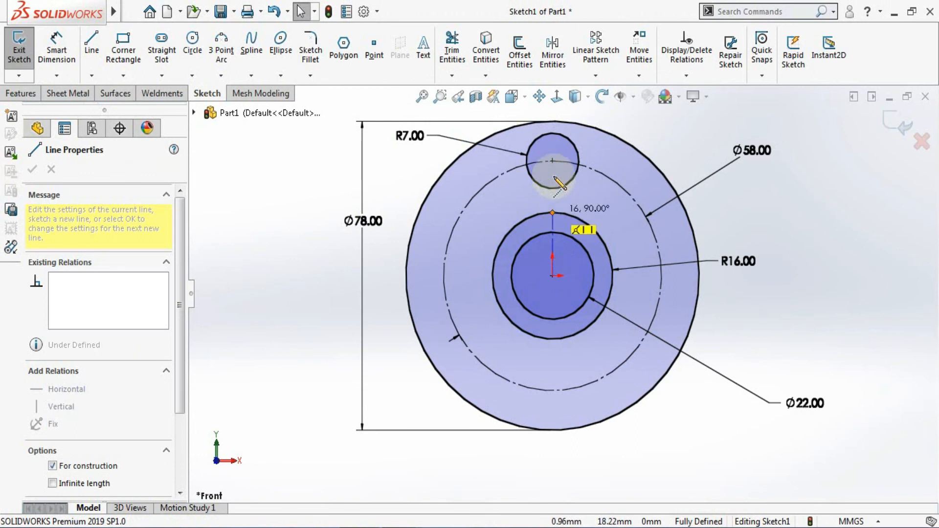
left_click(553, 161)
key("Escape")
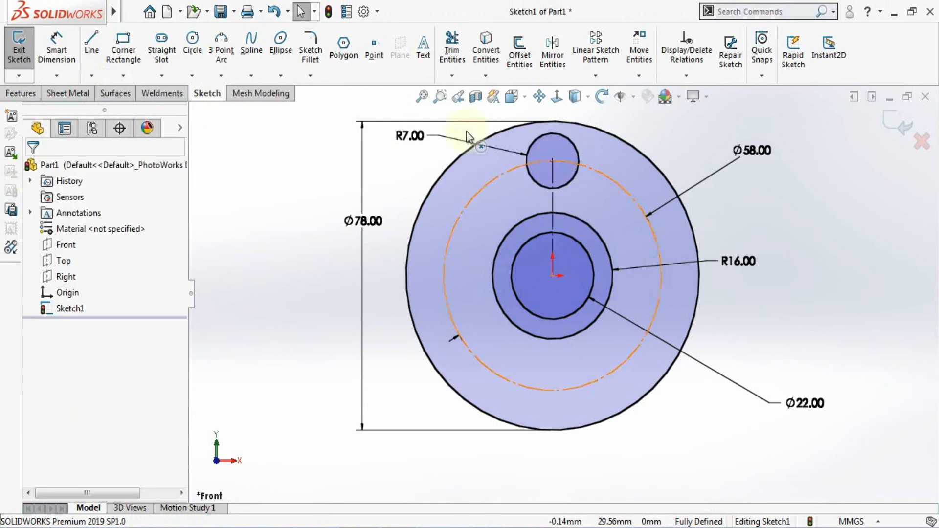
Draw a vertical line about 13 mm long beside the centerline, from inside the small circle into the 16 mm radius circle
left_click(93, 47)
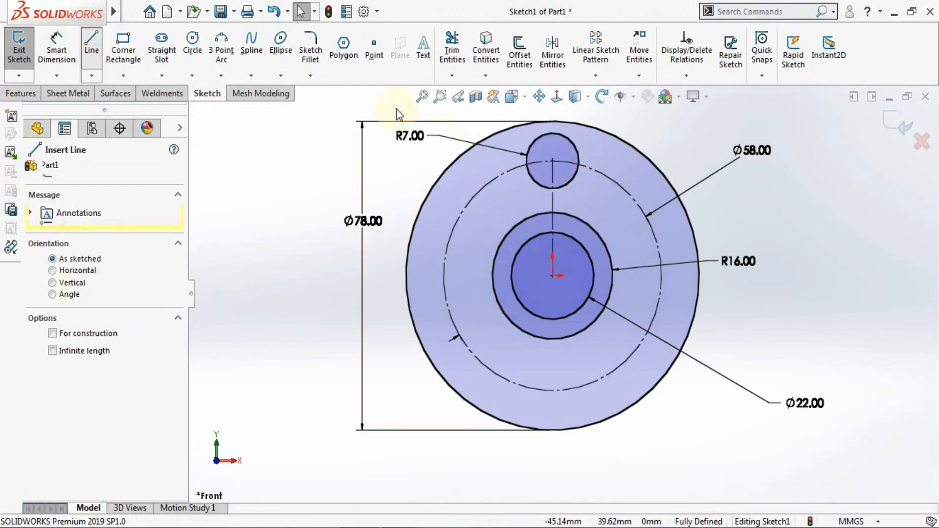
left_click(538, 174)
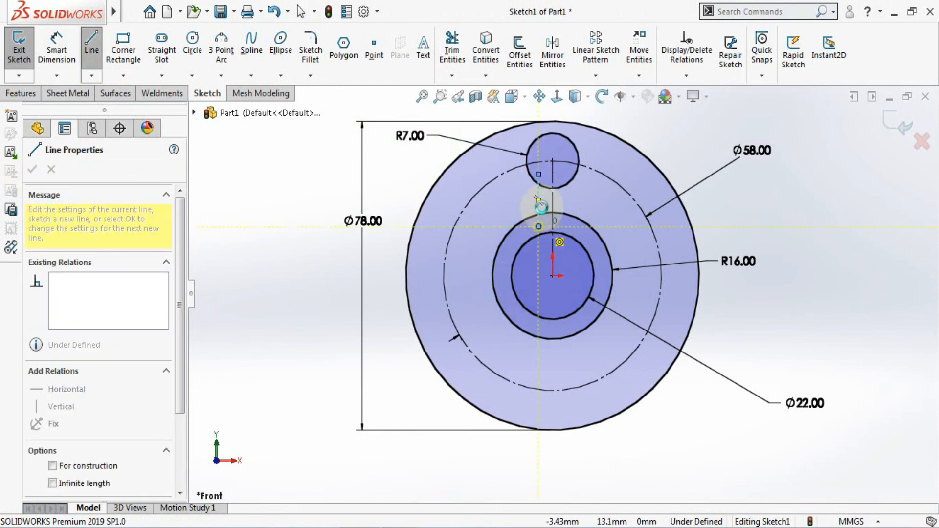
double_click(539, 227)
key("Escape")
Dimension the new vertical line to the centerline as a doubled width of 6 mm across it
left_click(57, 47)
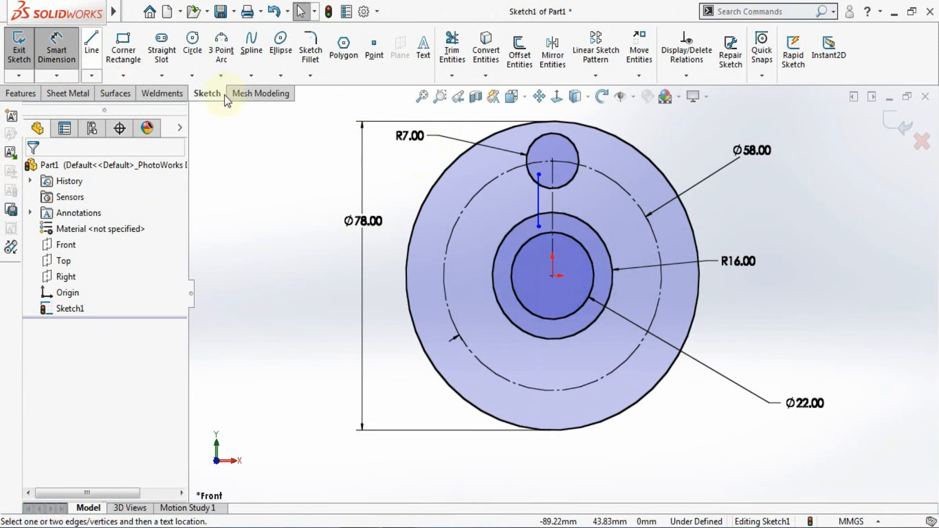
left_click(539, 191)
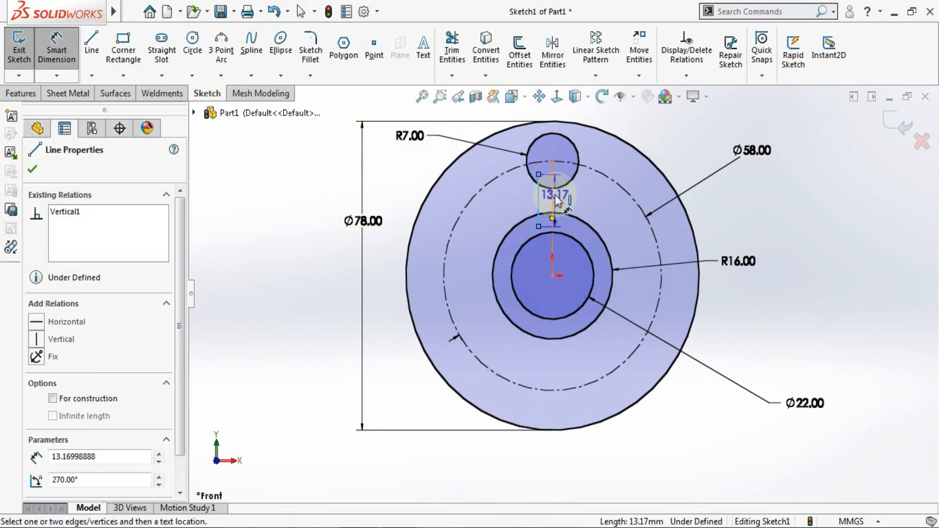
left_click(553, 198)
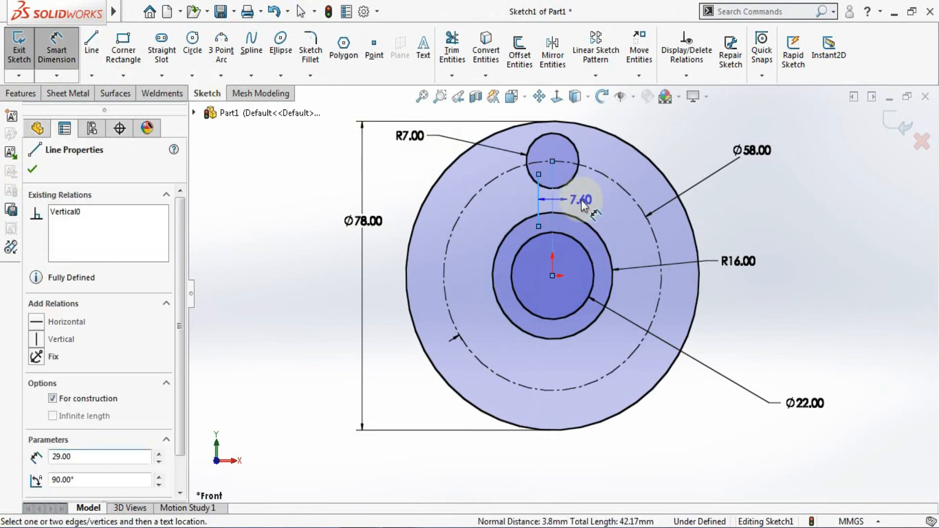
left_click(581, 200)
type("6")
key("Return")
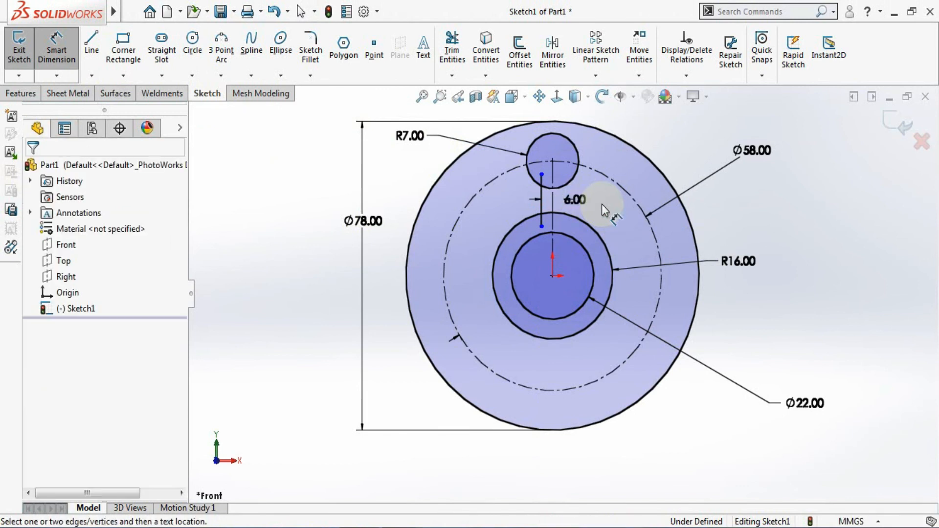
Mirror the short vertical line about the vertical centerline, keeping the original as a copy
scroll(572, 174, "down", 2)
scroll(572, 175, "down", 1)
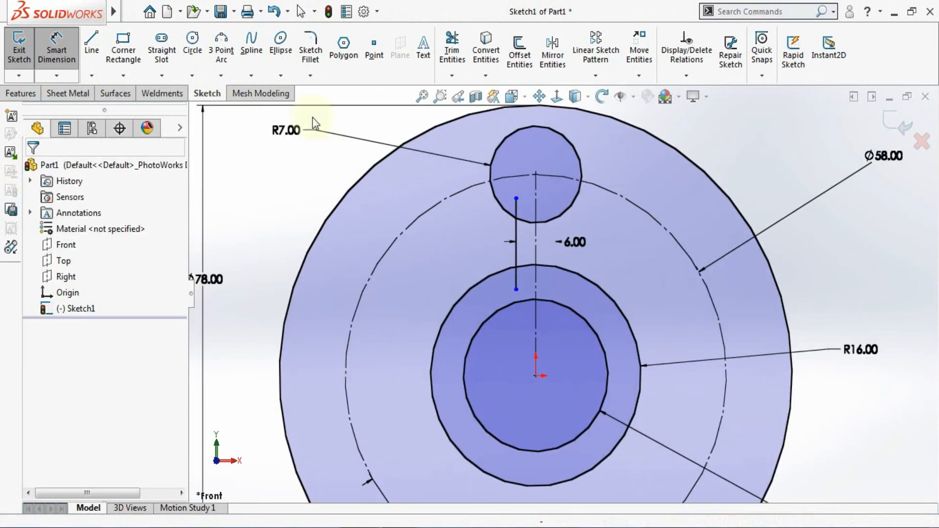
key("Escape")
left_click(553, 54)
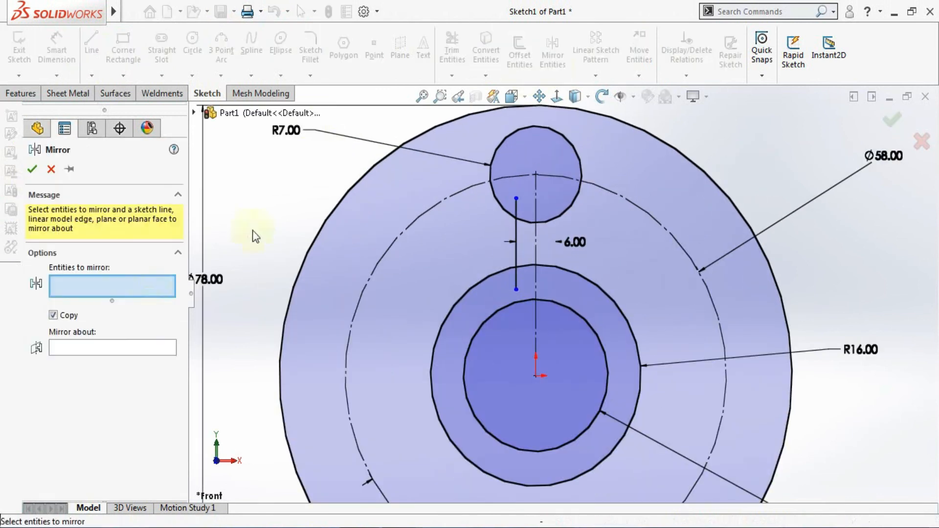
left_click(518, 235)
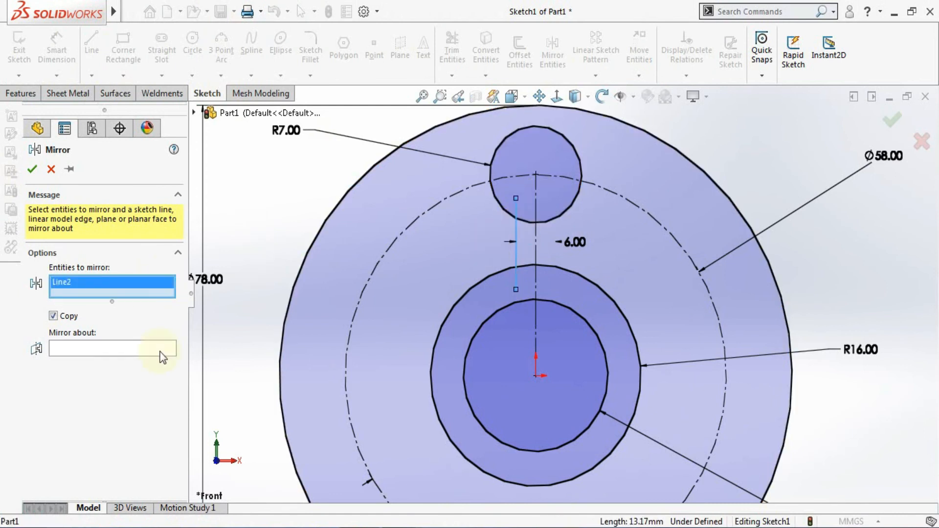
left_click(139, 350)
left_click(536, 234)
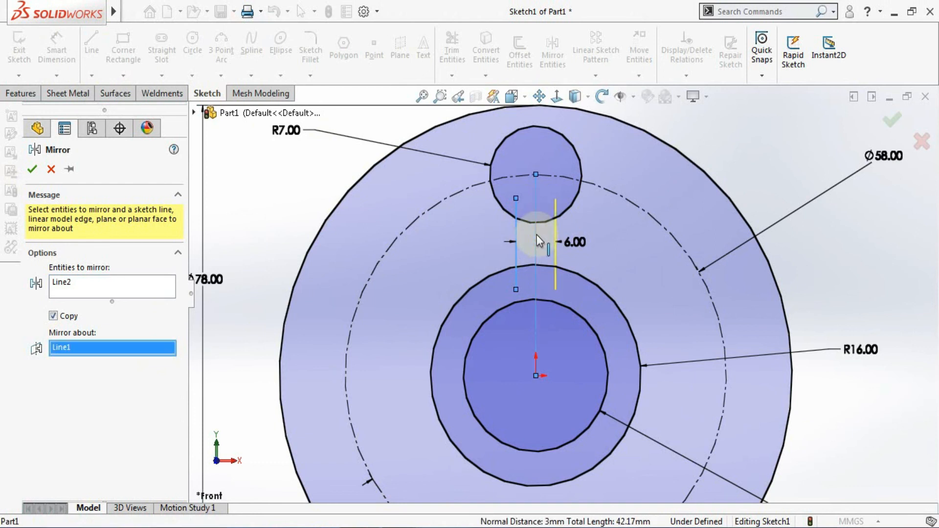
right_click(598, 254)
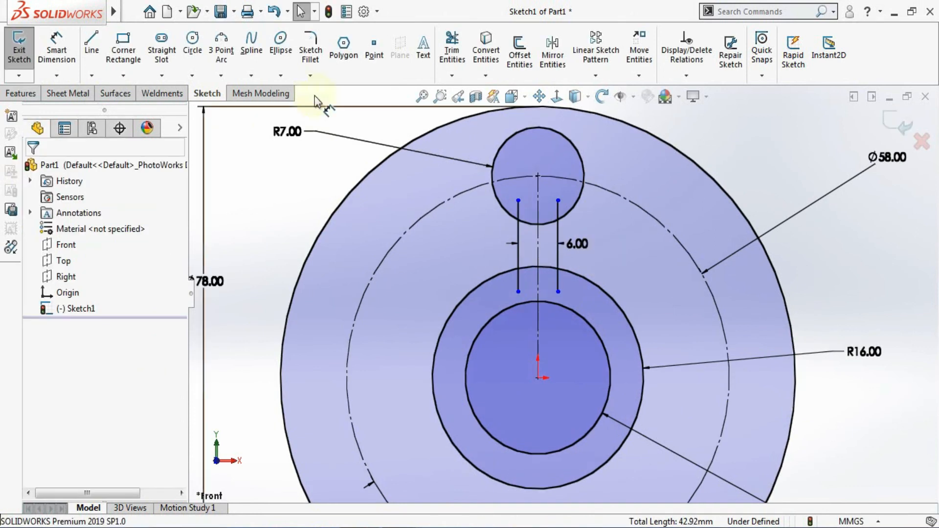
Power trim the 16 mm radius circle, the protruding line ends and the small circle's lower arc to leave a keyhole-shaped outline
left_click(452, 49)
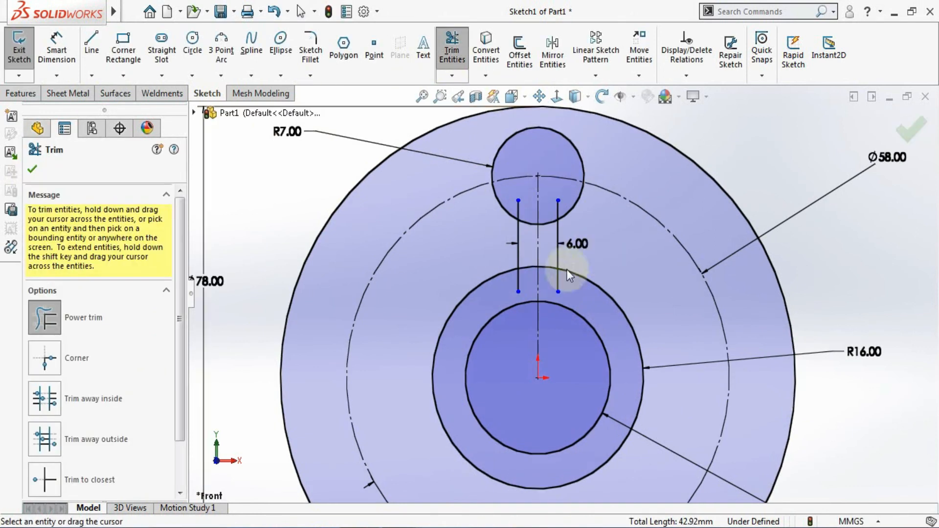
left_click_drag(578, 278, 568, 276)
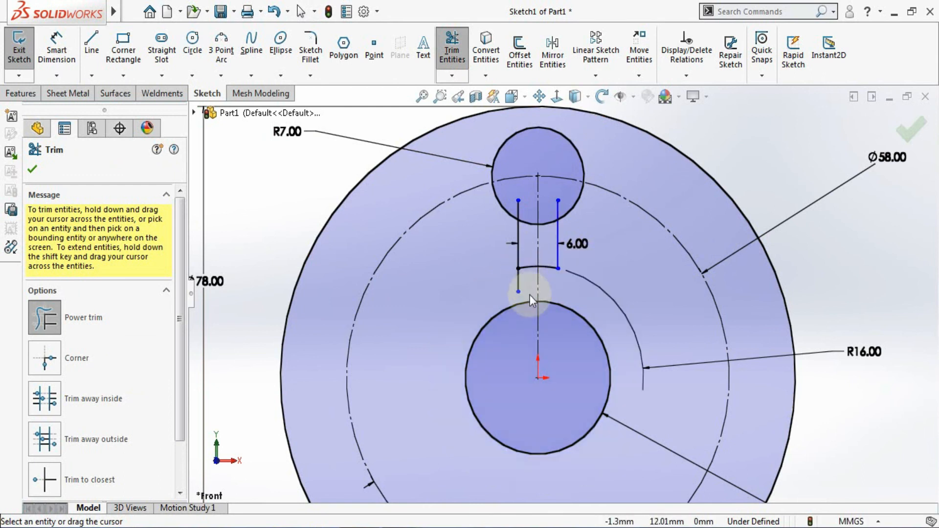
mouse_move(506, 281)
left_mouse_down()
mouse_move(531, 206)
mouse_move(559, 207)
mouse_move(548, 231)
mouse_move(530, 213)
mouse_move(527, 234)
mouse_move(528, 225)
left_mouse_up()
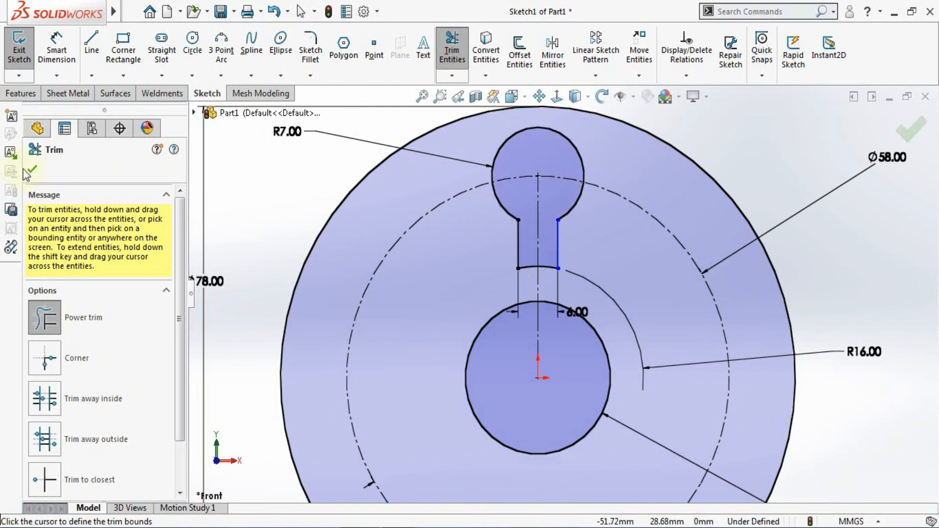
left_click(32, 169)
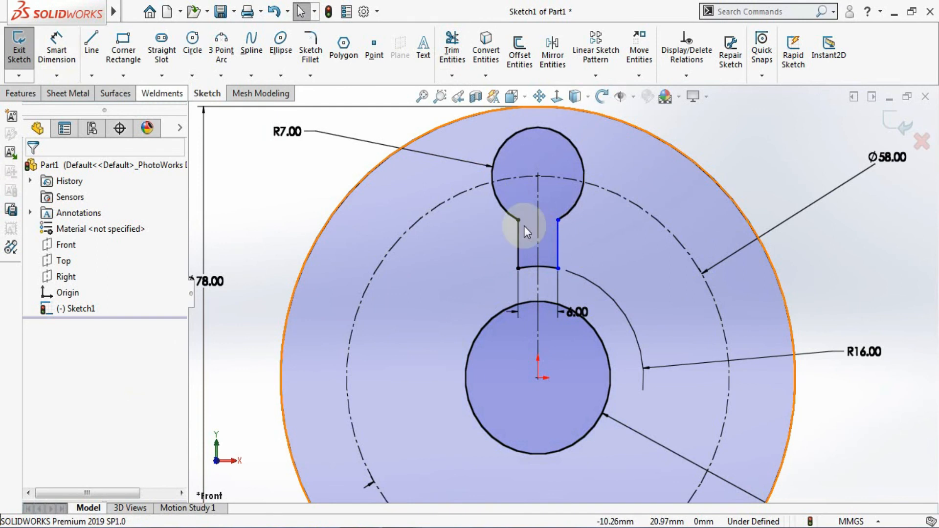
Add a Symmetric relation between the keyhole slot's two vertical lines about the centerline
left_click(558, 237)
left_click(539, 245, "ctrl")
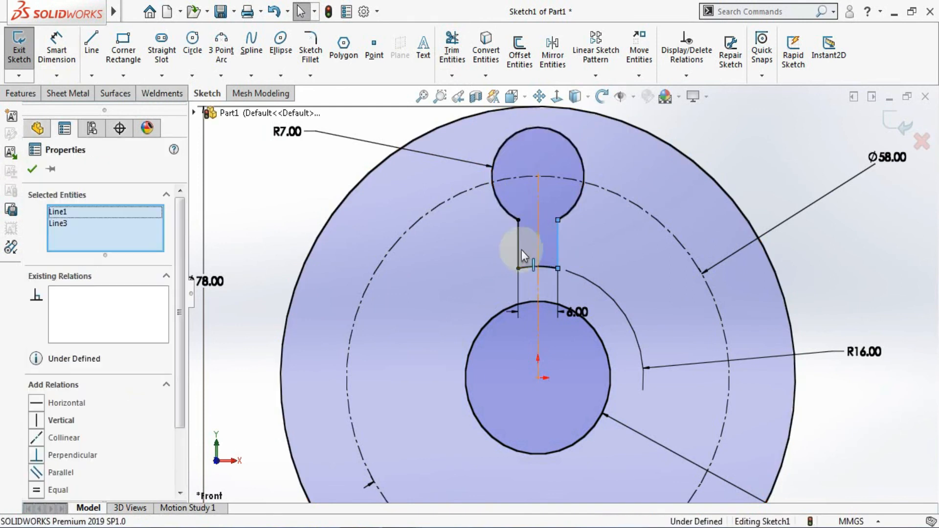
left_click(518, 248, "ctrl")
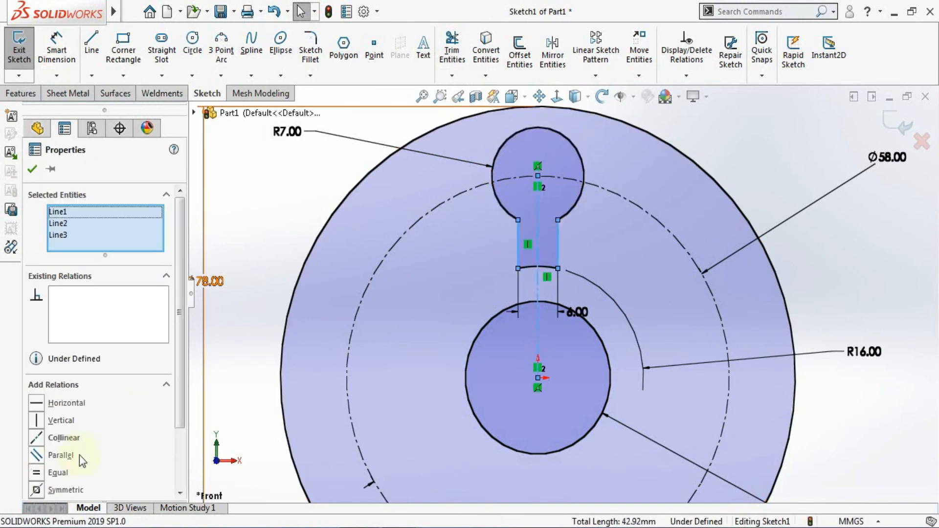
left_click(35, 491)
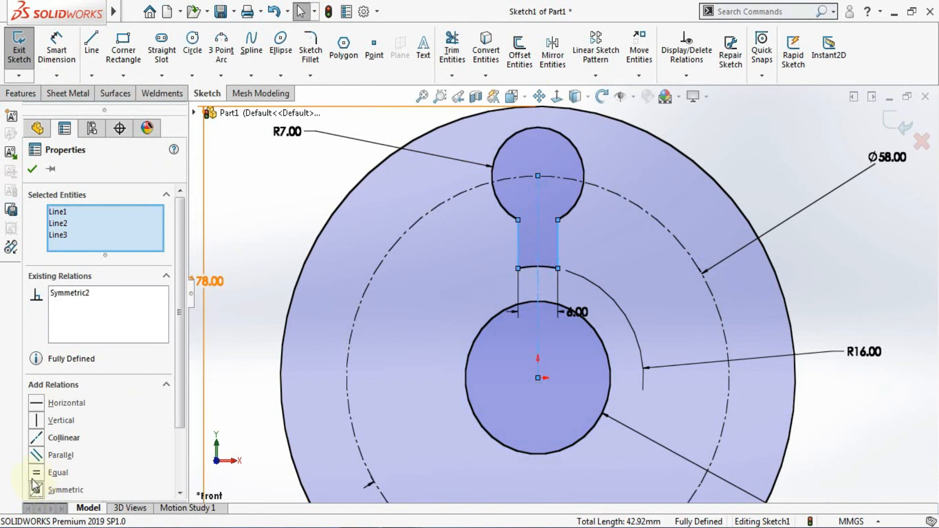
left_click(33, 170)
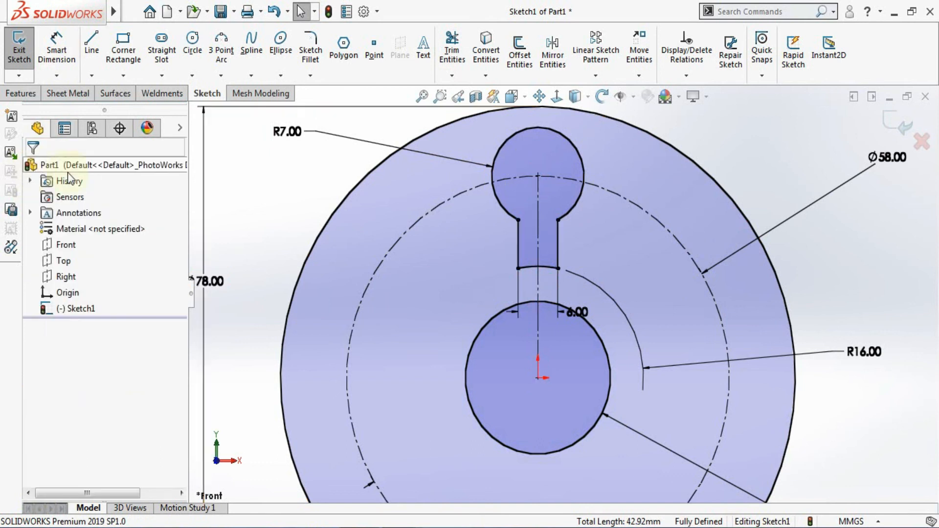
Move the R16 dimension text outside the profile, above the outer circle
mouse_move(874, 350)
left_mouse_down()
mouse_move(829, 325)
mouse_move(780, 272)
mouse_move(593, 189)
mouse_move(547, 113)
left_mouse_up()
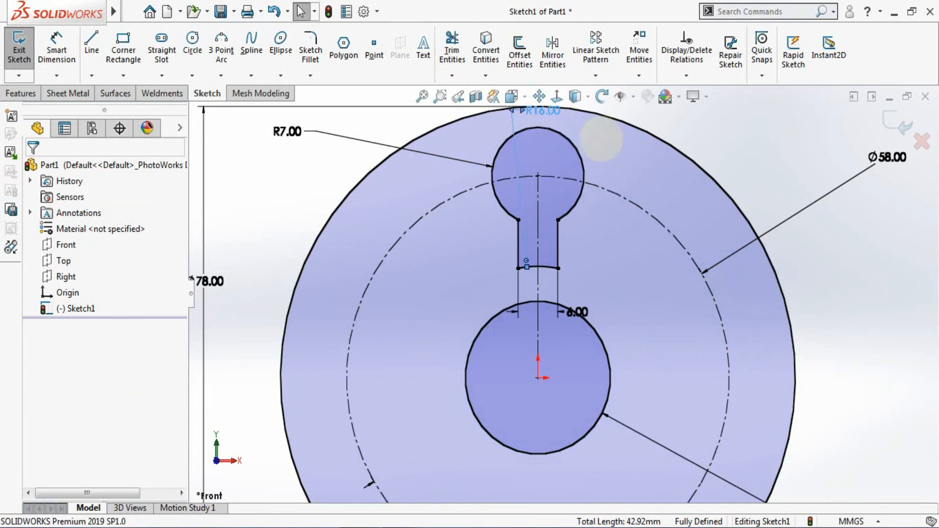
scroll(600, 151, "up", 2)
scroll(577, 196, "up", 2)
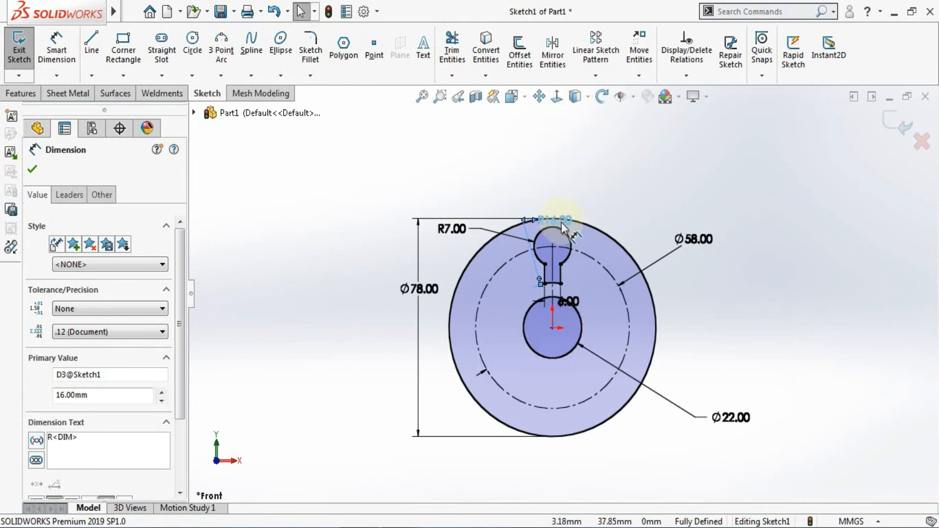
left_click_drag(563, 228, 567, 190)
left_click(636, 185)
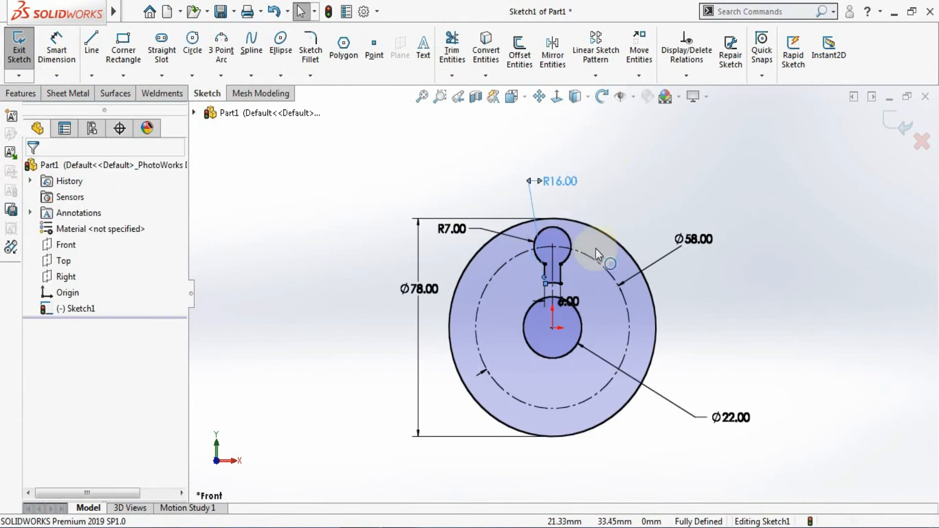
Create a circular sketch pattern of the keyhole outline about the origin with 6 equally spaced instances over 360 degrees
scroll(598, 243, "down", 3)
scroll(612, 218, "up", 3)
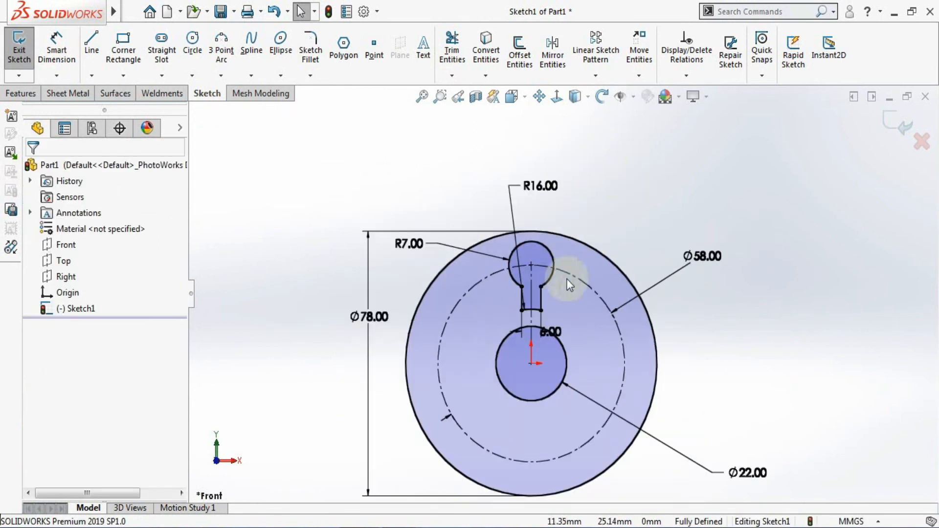
left_click(541, 260)
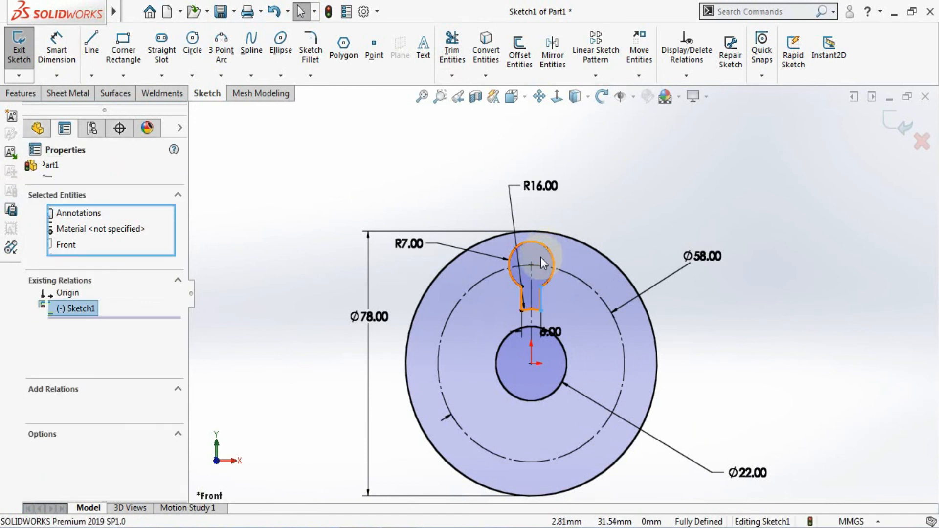
left_click(602, 76)
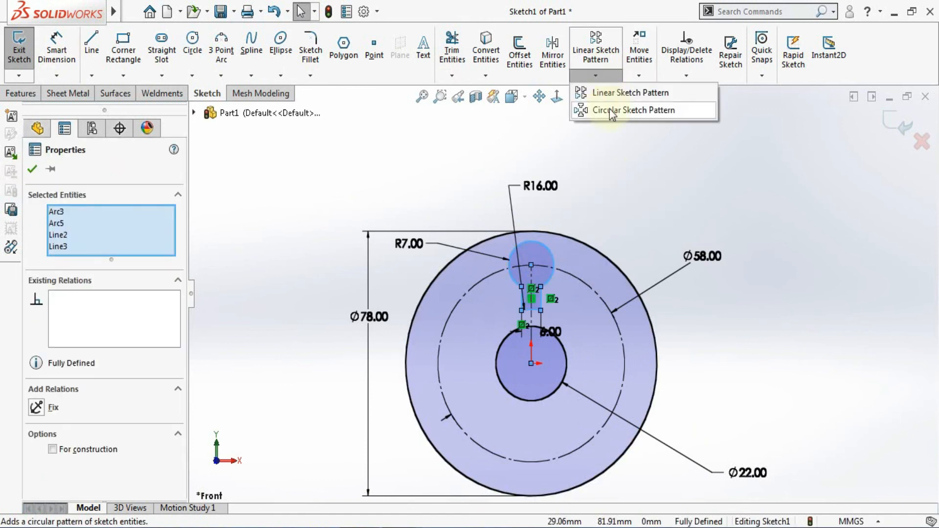
left_click(610, 108)
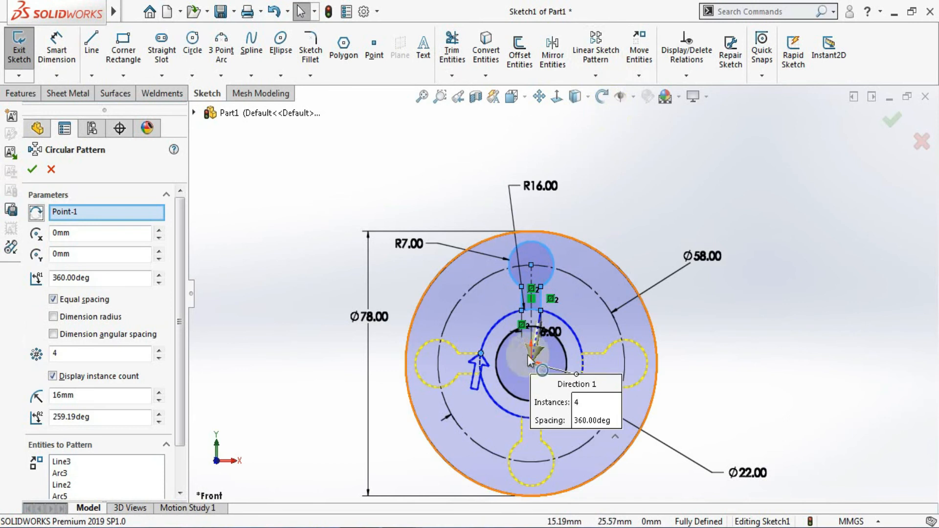
left_click(159, 351)
left_click(159, 351)
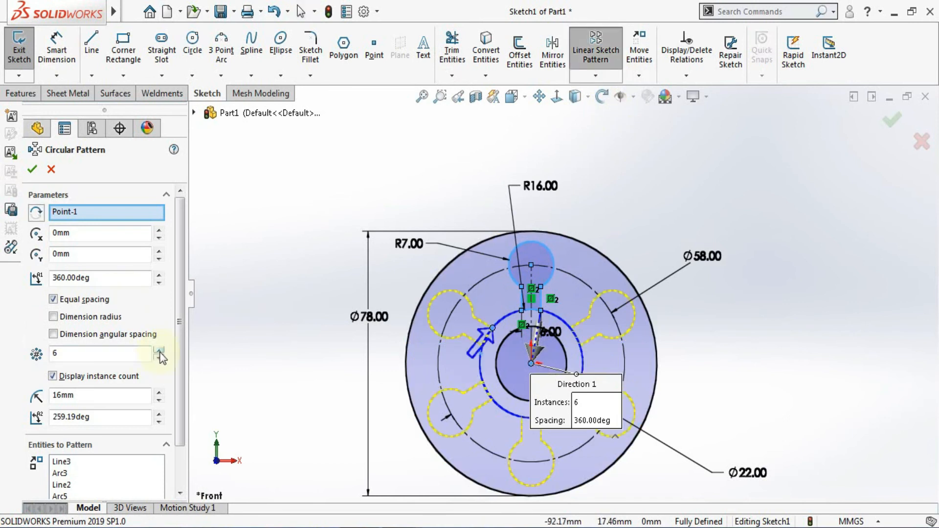
left_click(34, 170)
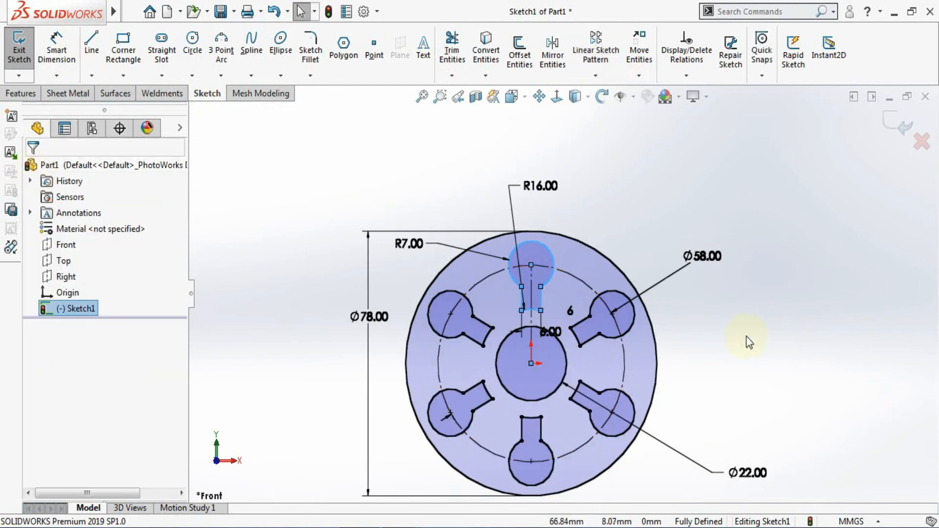
Sketch two concentric circles centred about 82 mm directly above the origin, outside the main profile
key("z")
key("z")
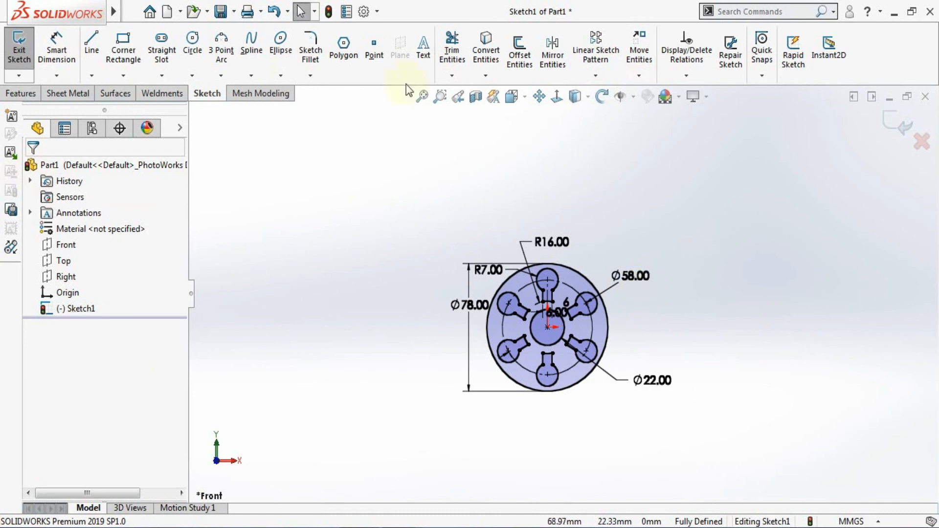
left_click(191, 46)
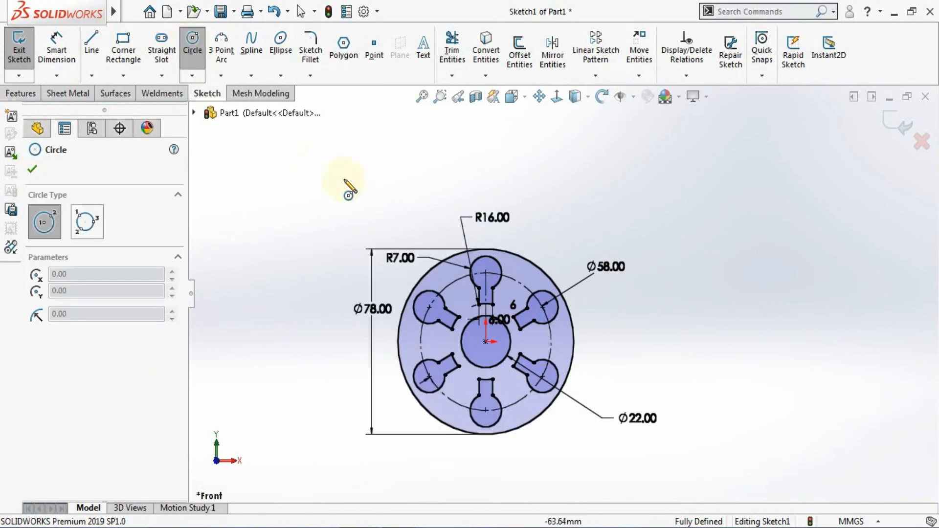
left_click(486, 147)
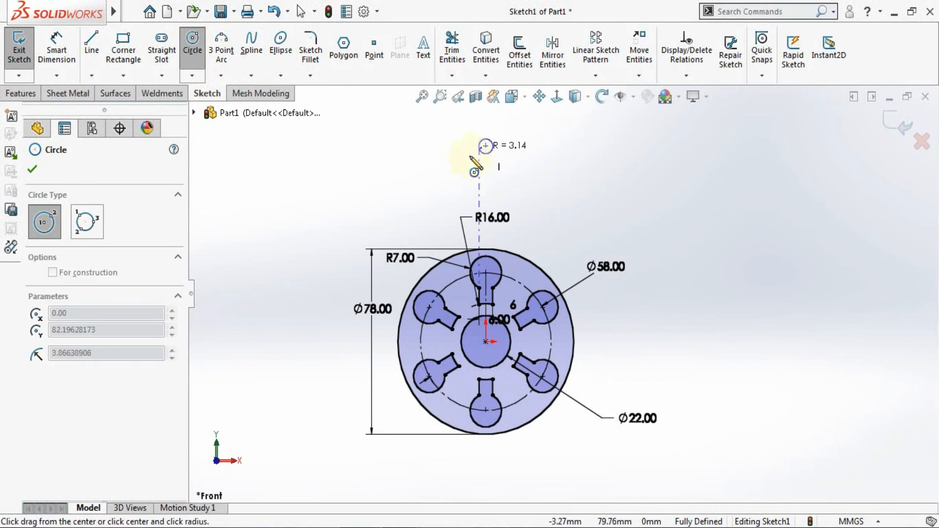
left_click(479, 157)
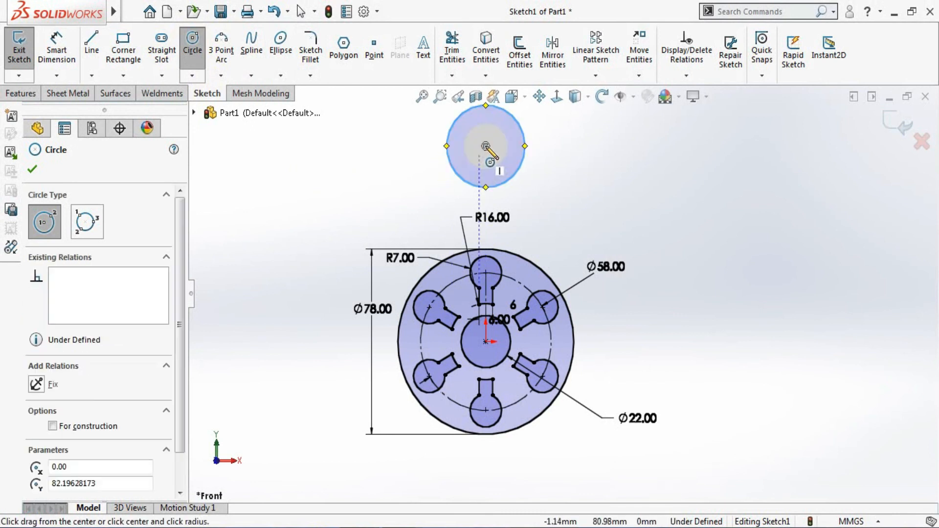
left_click(486, 147)
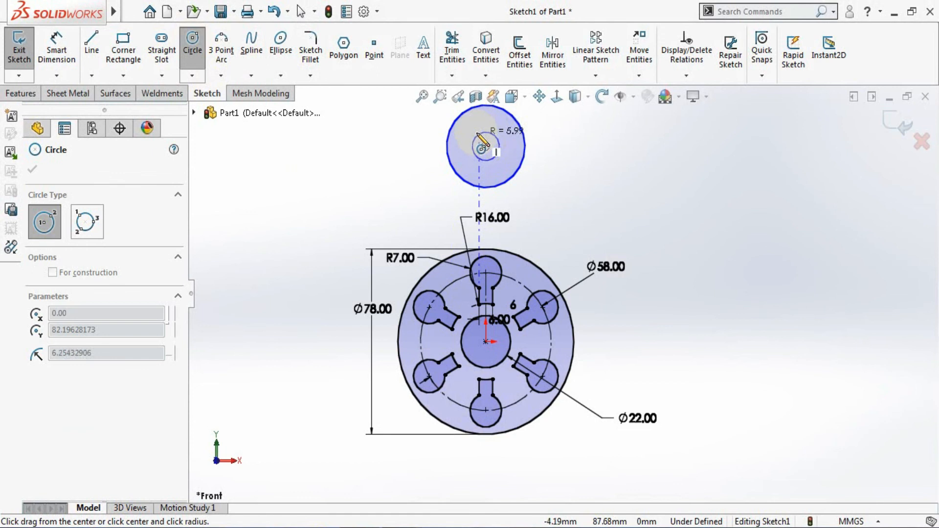
left_click(497, 157)
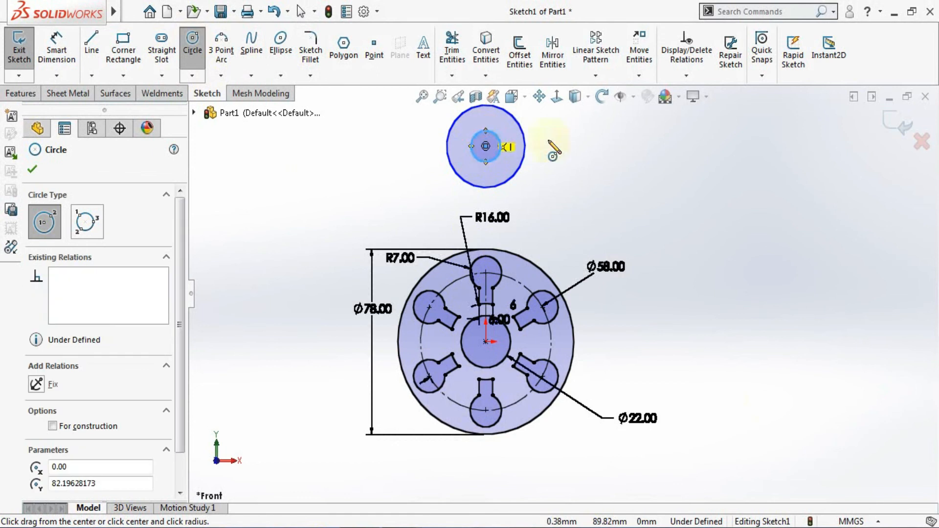
Sketch two concentric circles, about 33 mm and 17.5 mm in diameter, below and to the right of the slotted disc
left_click(725, 454)
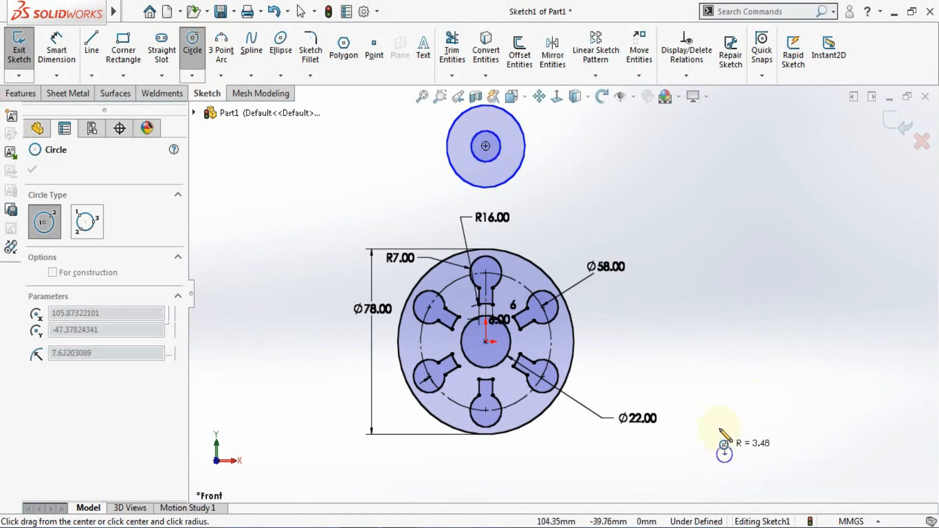
left_click(725, 416)
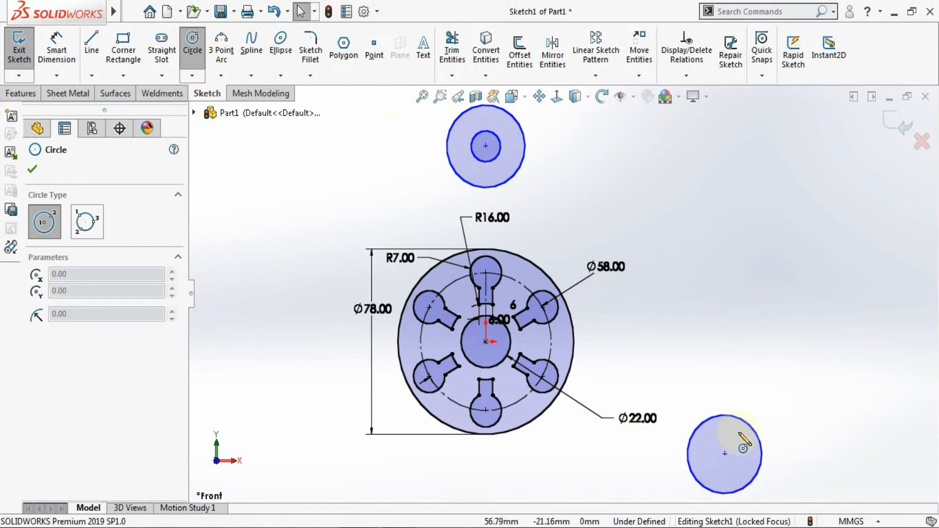
left_click_drag(724, 454, 744, 454)
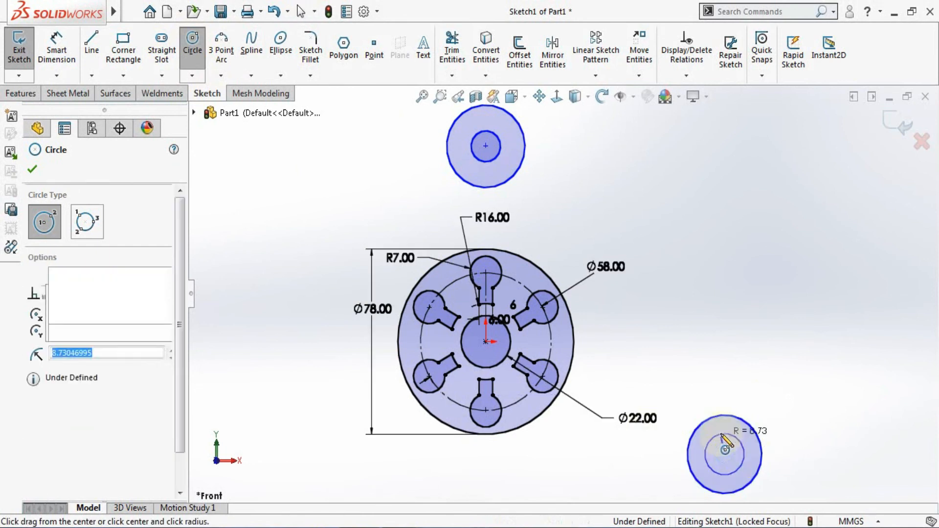
key("Escape")
Dimension the lower-right concentric circles with a 36 mm outer diameter and an 18 mm inner diameter
left_click(58, 56)
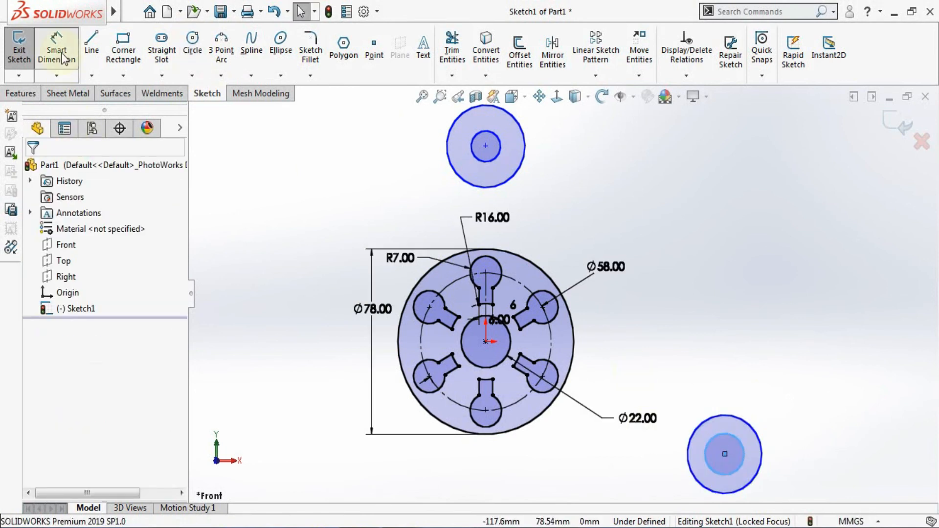
left_click(738, 419)
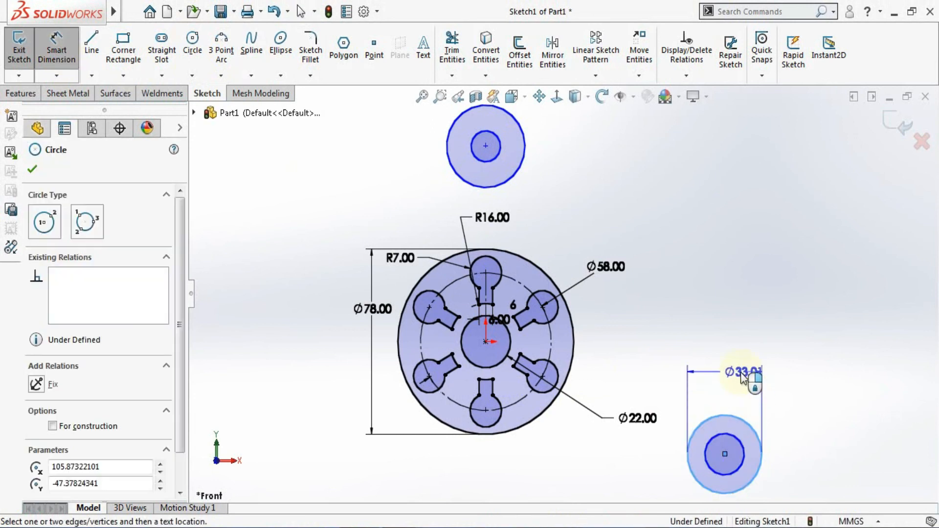
left_click(740, 372)
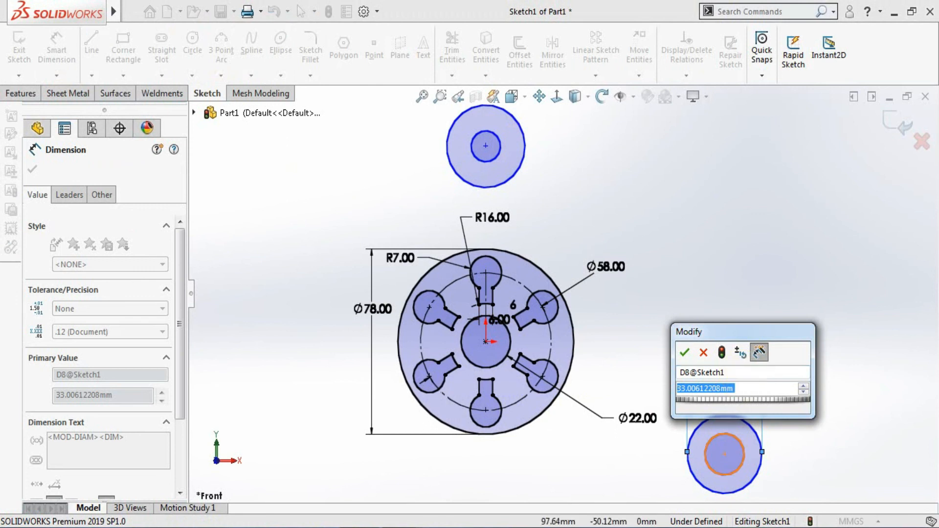
type("36")
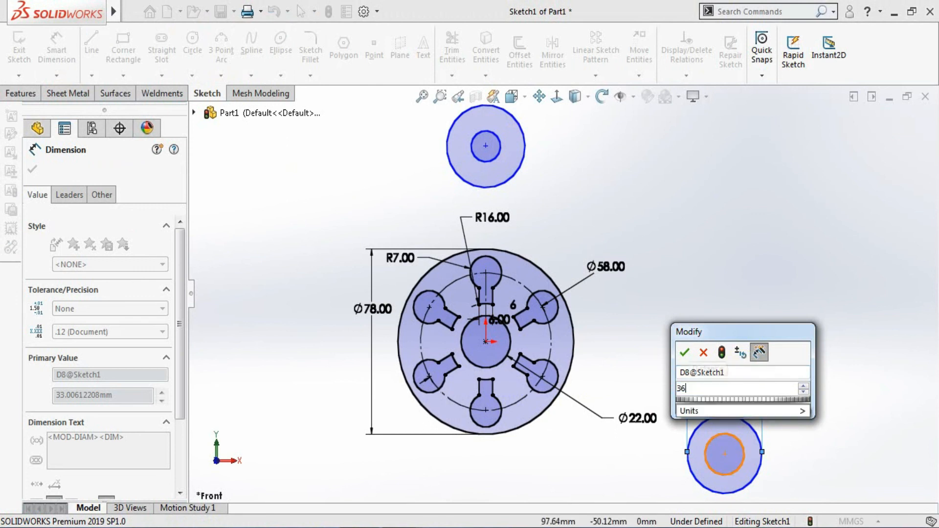
left_click(684, 353)
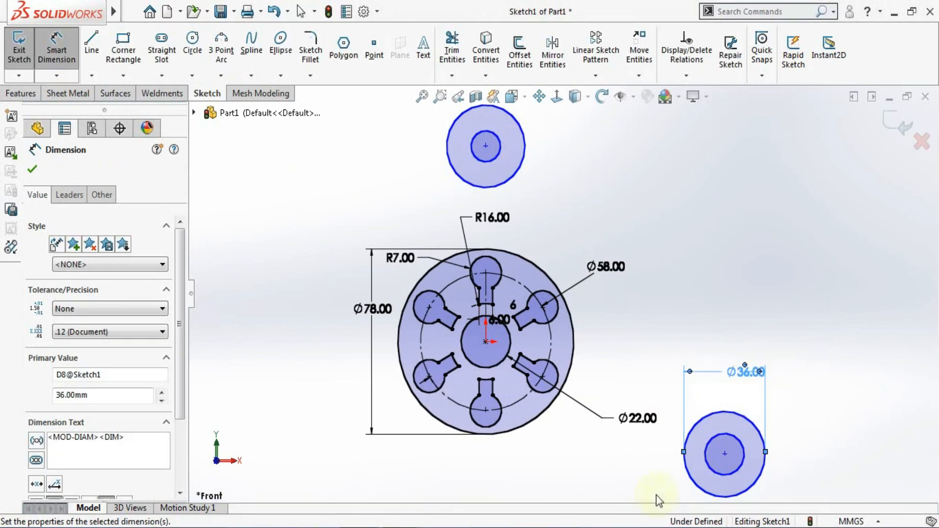
left_click(723, 434)
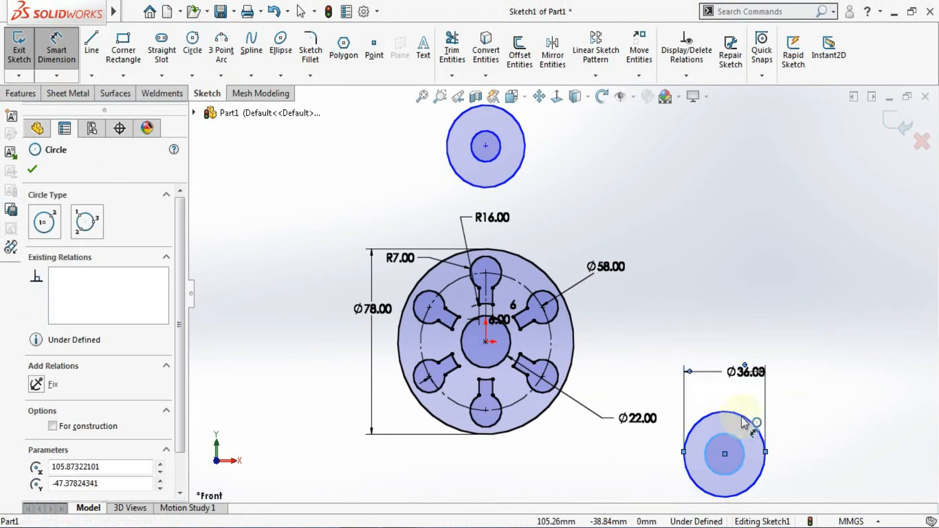
left_click(826, 436)
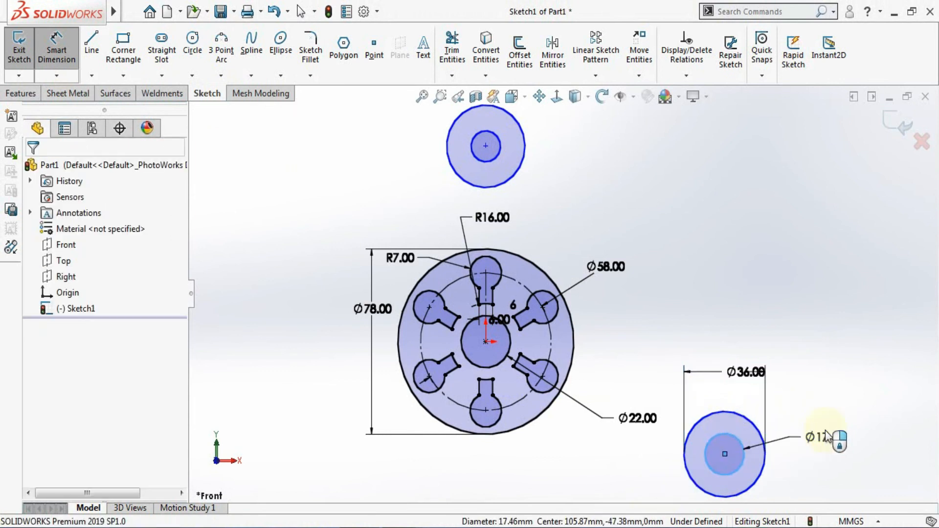
type("18")
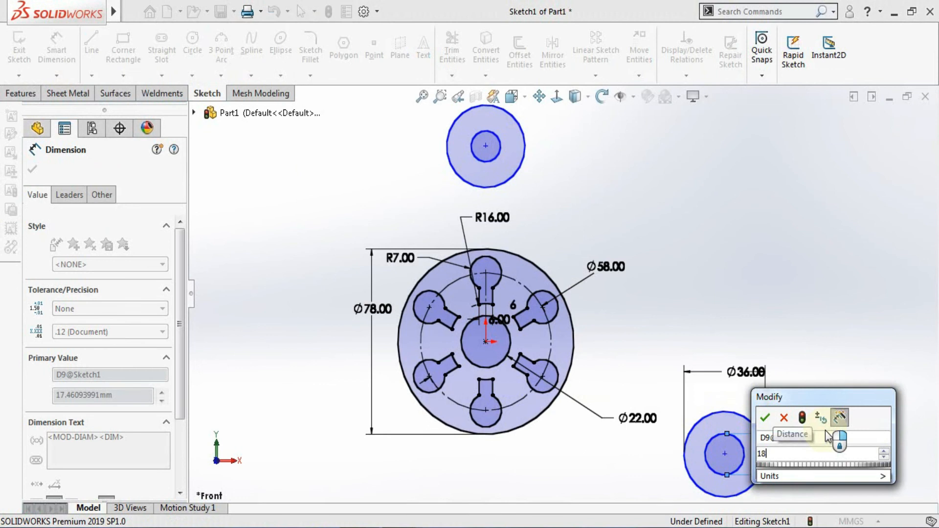
key("Return")
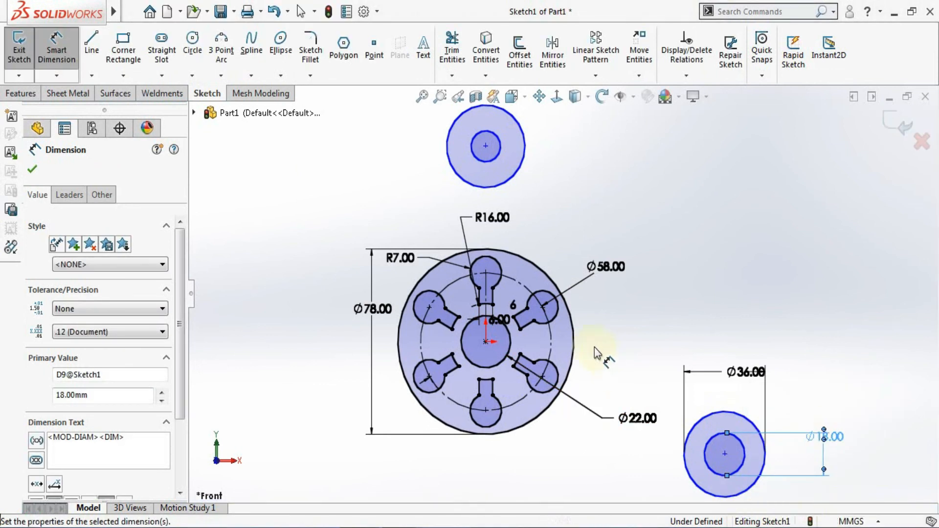
Add a 90 mm doubled horizontal dimension between the vertical centerline and the centre of the lower-right circles
left_click(488, 294)
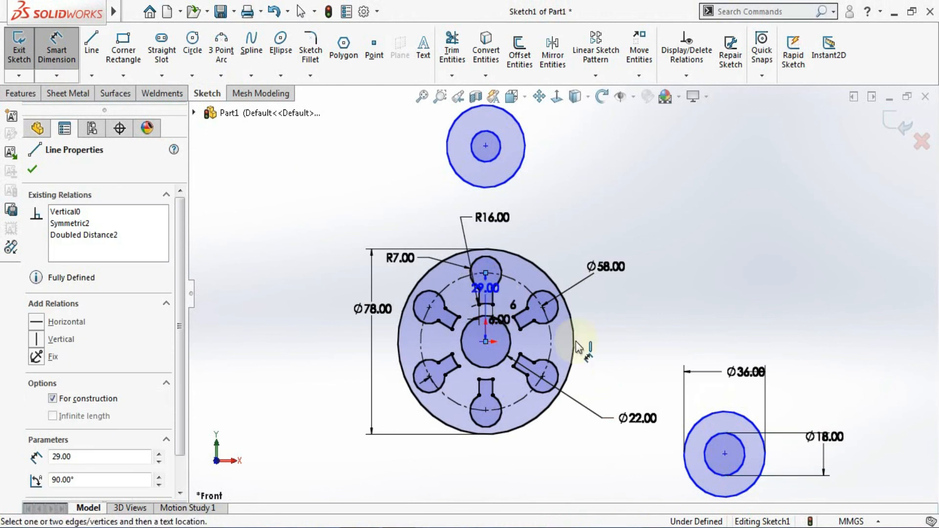
left_click(725, 454)
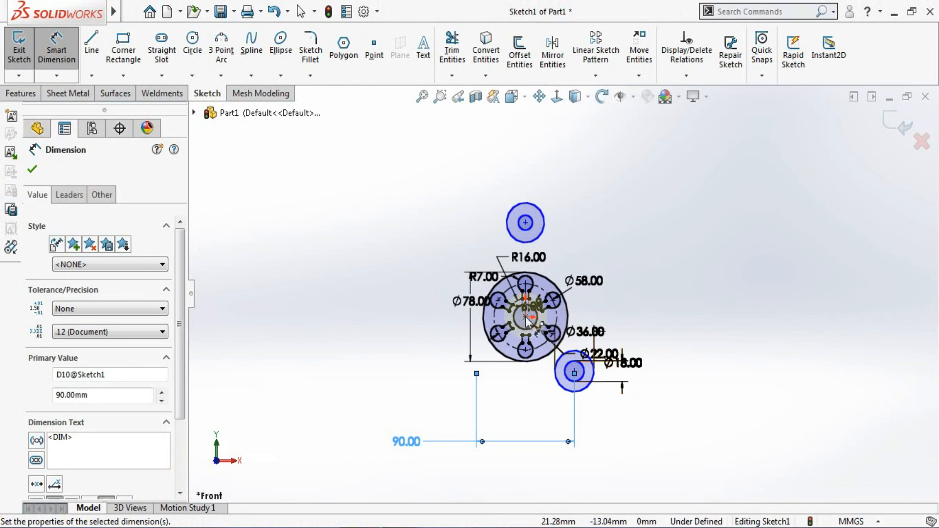
Dimension the vertical distance from the origin to the centre of the upper concentric circles as 57 mm
scroll(528, 319, "down", 2)
left_click(538, 301)
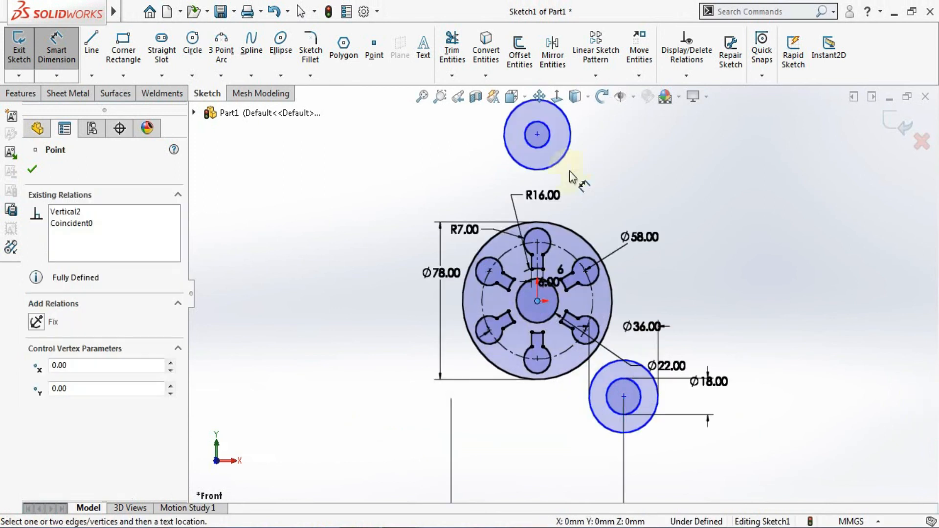
left_click(537, 134)
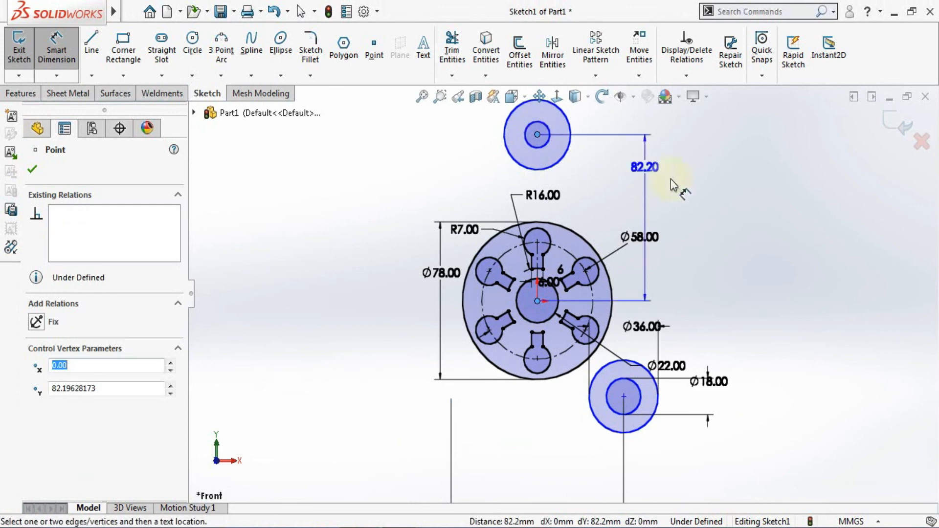
left_click(706, 205)
type("57")
key("Return")
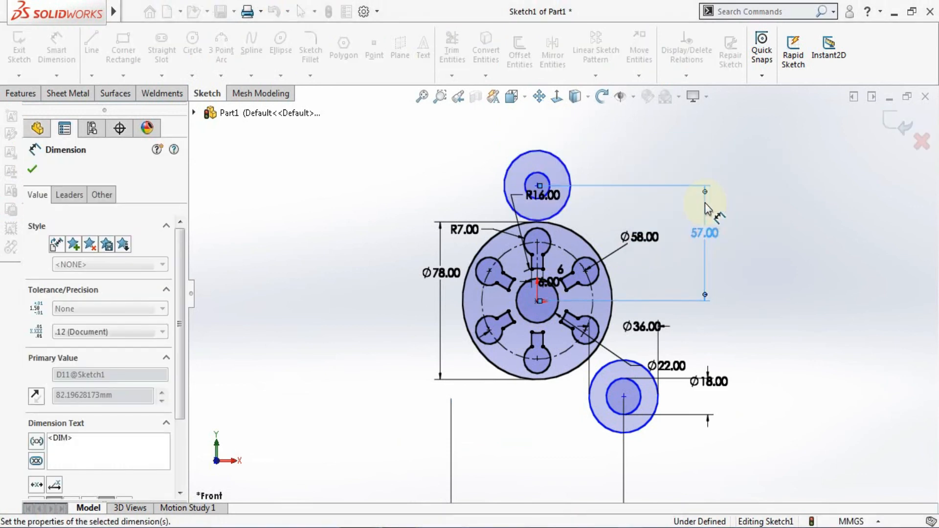
Dimension the upper concentric circles with a 22 mm outer diameter and a 12 mm inner diameter
left_click(567, 165)
left_click(579, 126)
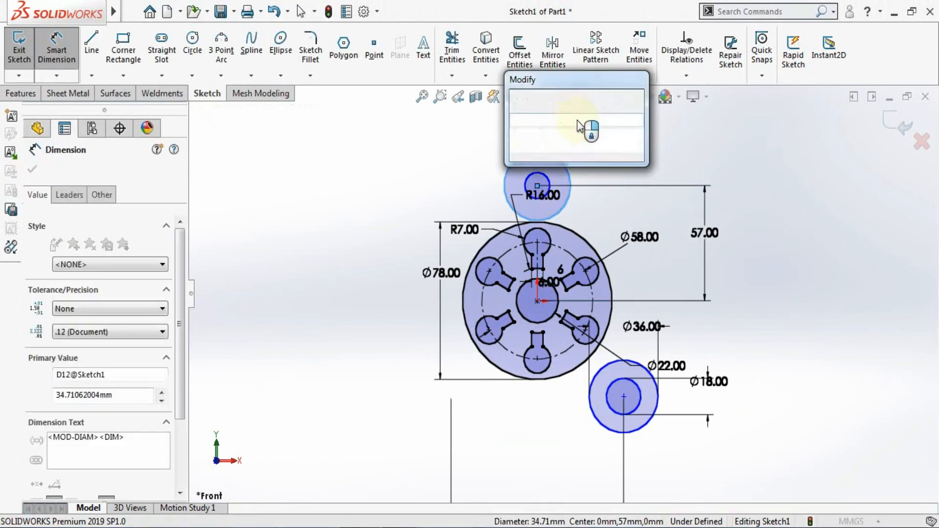
type("22")
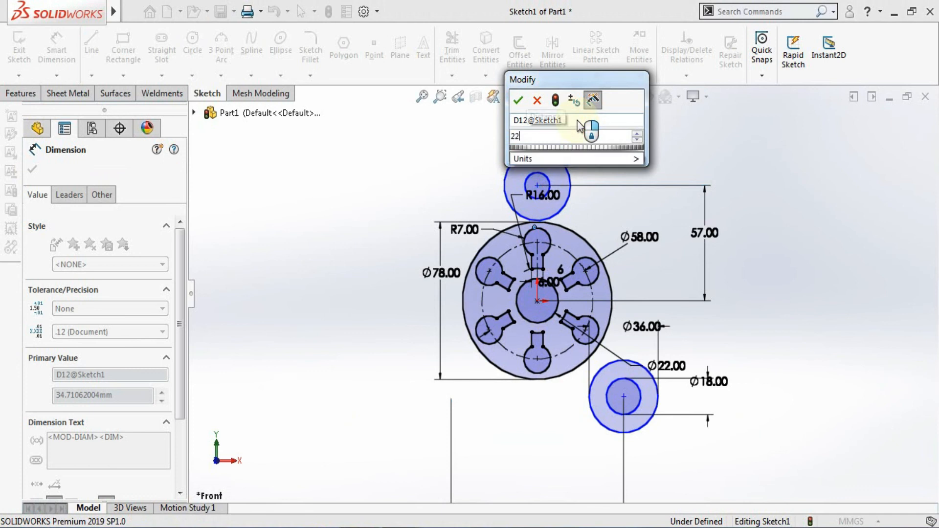
key("Return")
left_click(545, 181)
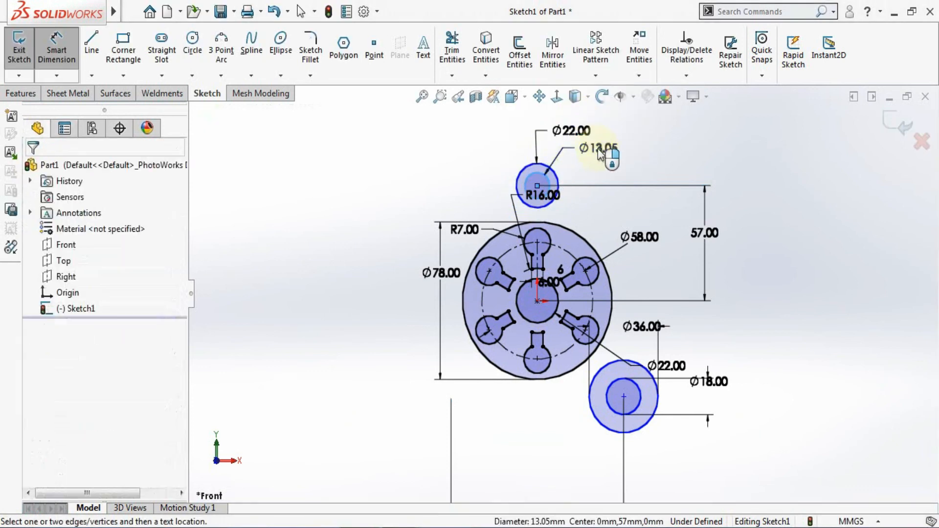
left_click(600, 155)
type("12")
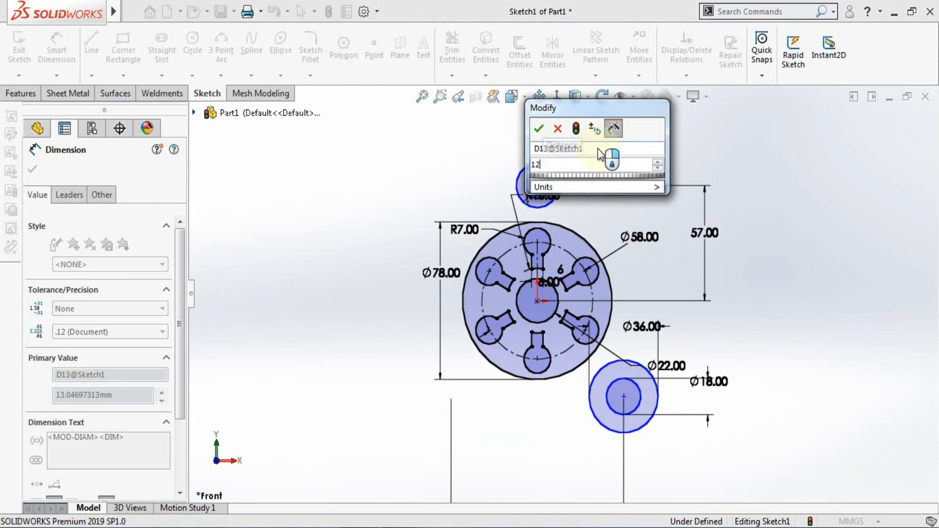
key("Return")
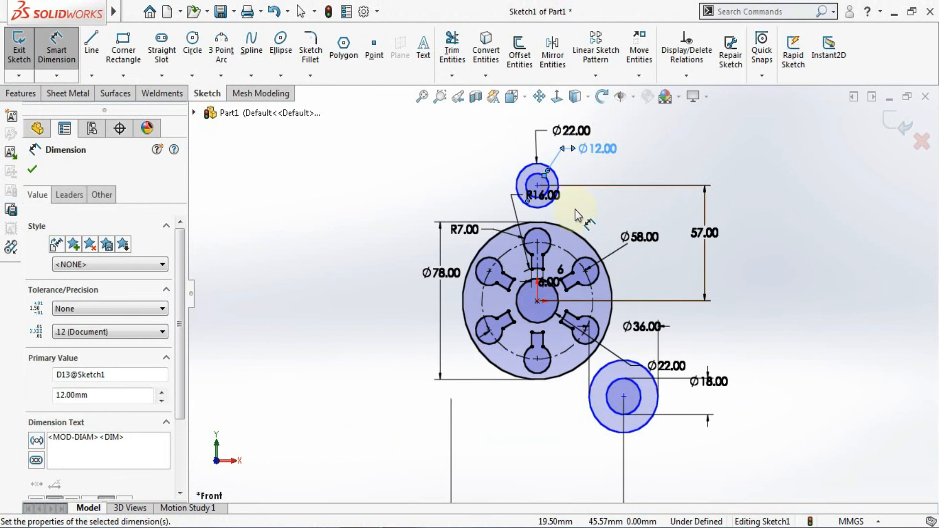
key("Escape")
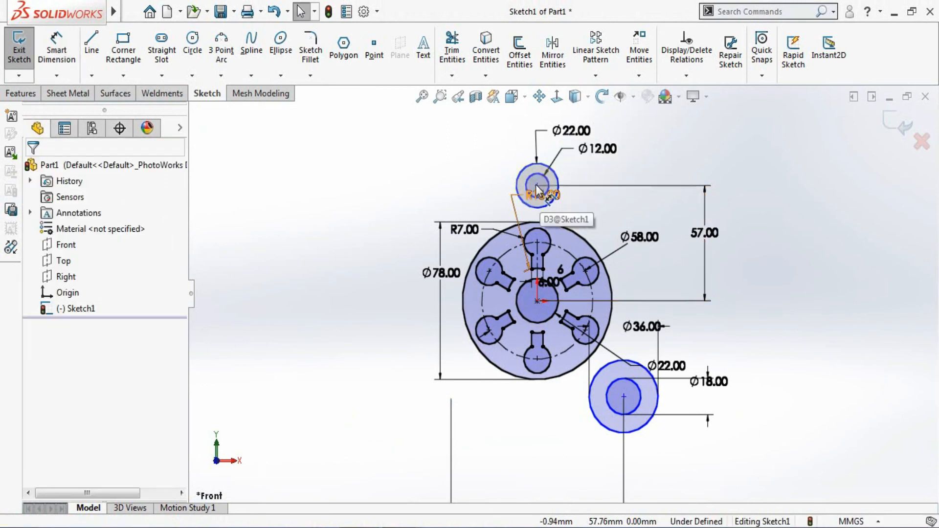
Add a Vertical relation between the origin and the centre of the upper concentric circles
left_click(538, 302)
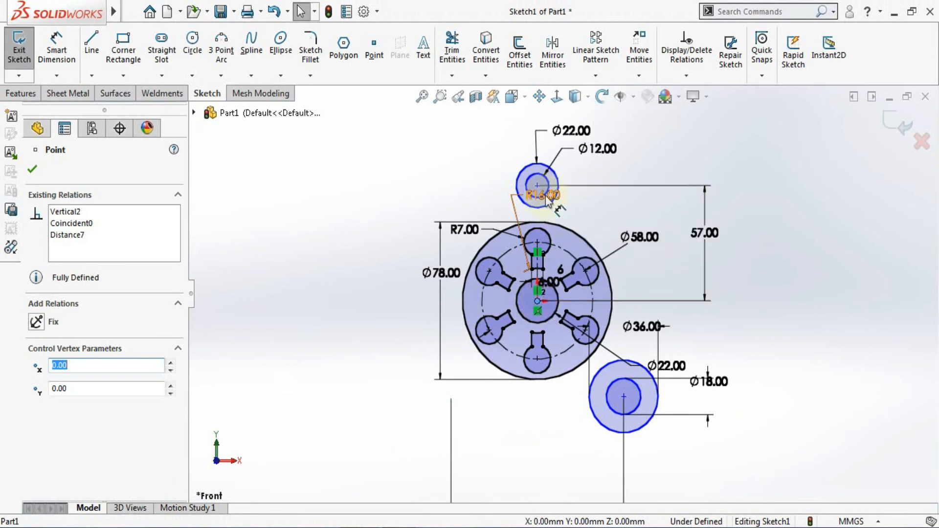
scroll(547, 201, "down", 3)
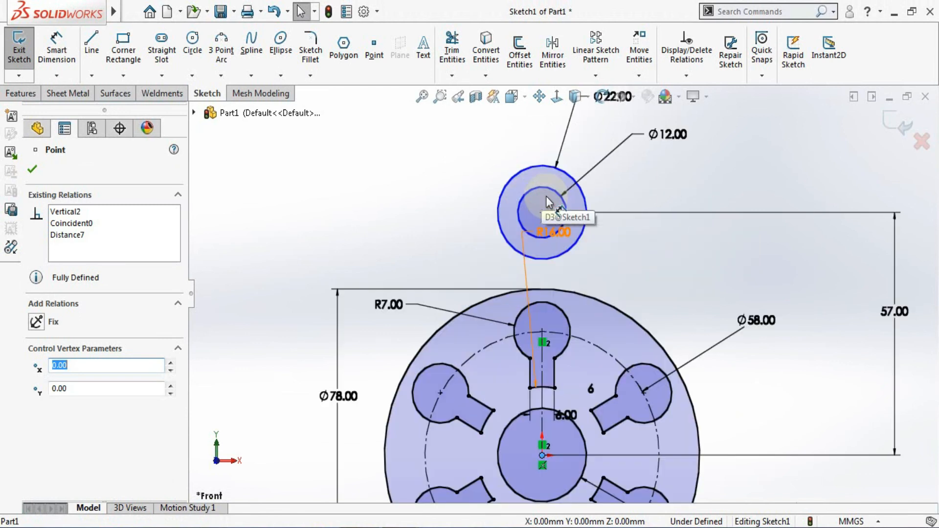
left_click(542, 214, "ctrl")
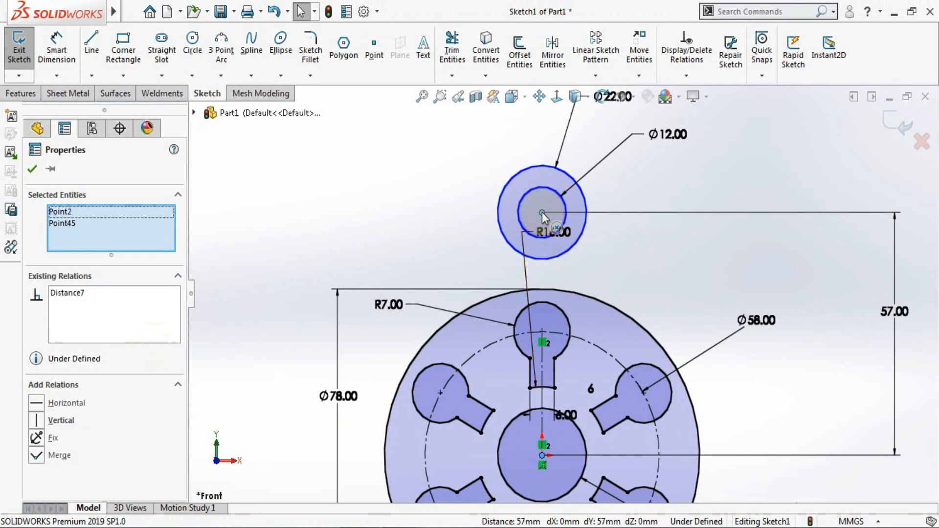
left_click(36, 420)
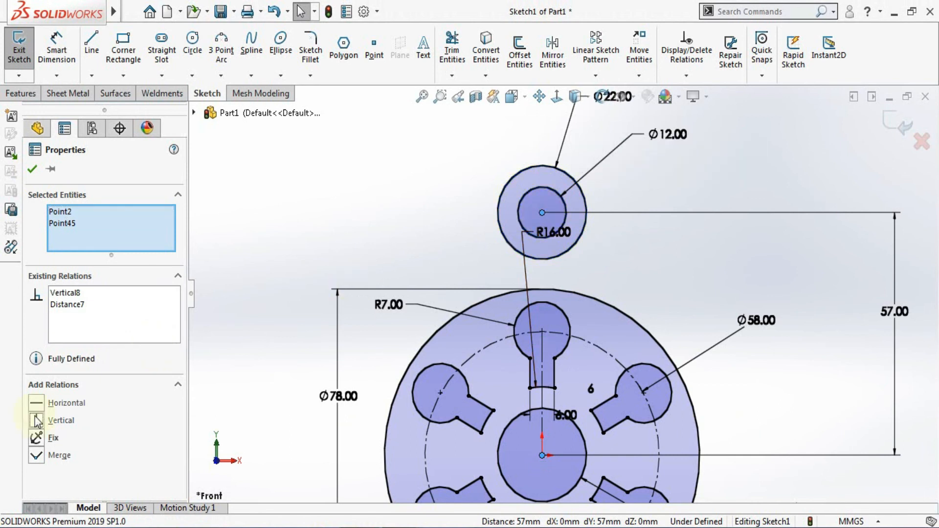
left_click(32, 169)
Dimension the vertical distance between the centres of the upper and lower-right circle pairs as 104 mm
scroll(536, 199, "down", 3)
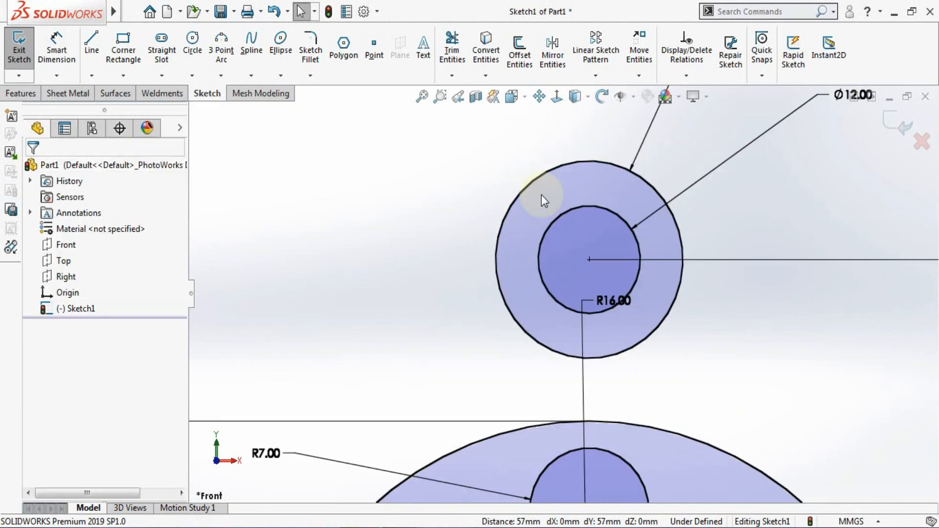
key("f")
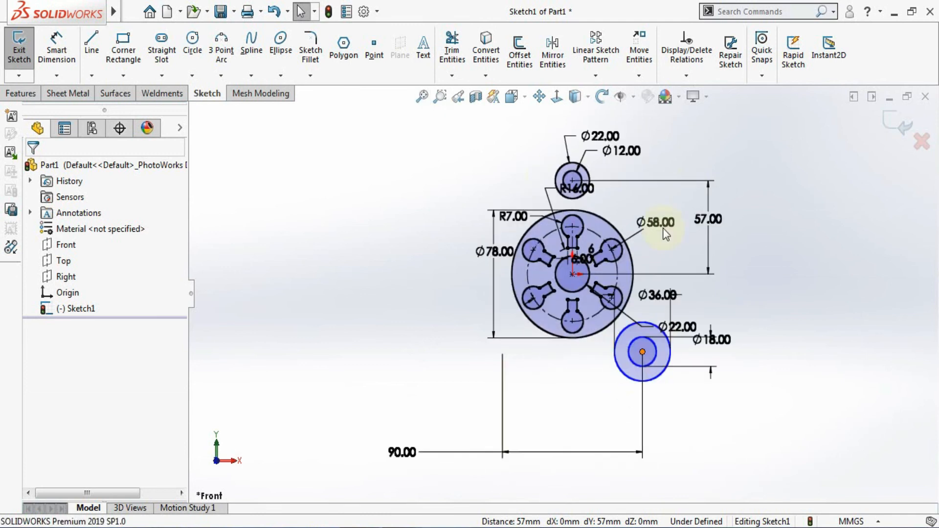
left_click(72, 61)
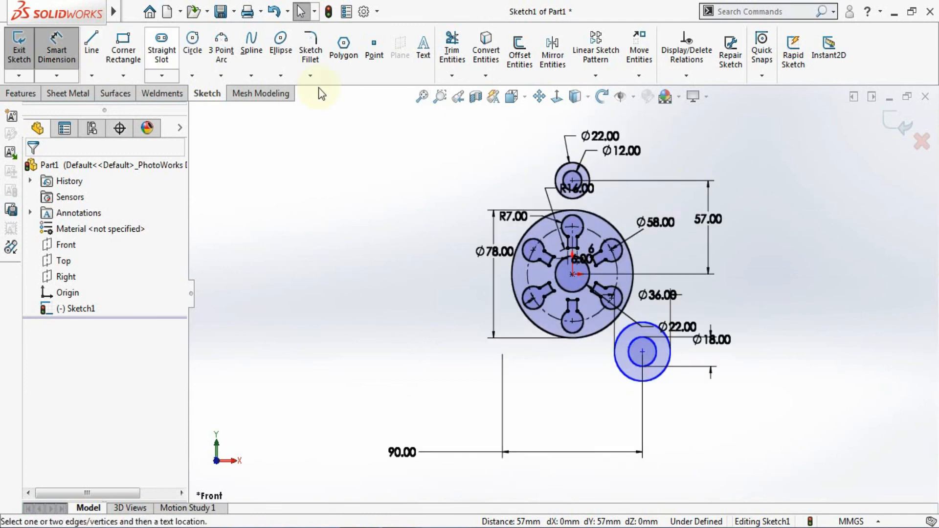
left_click(642, 352)
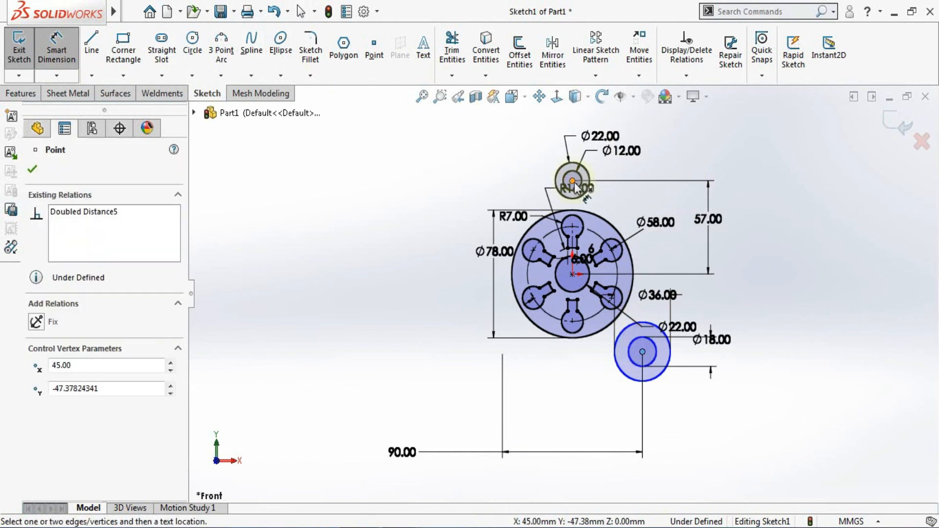
left_click(573, 181)
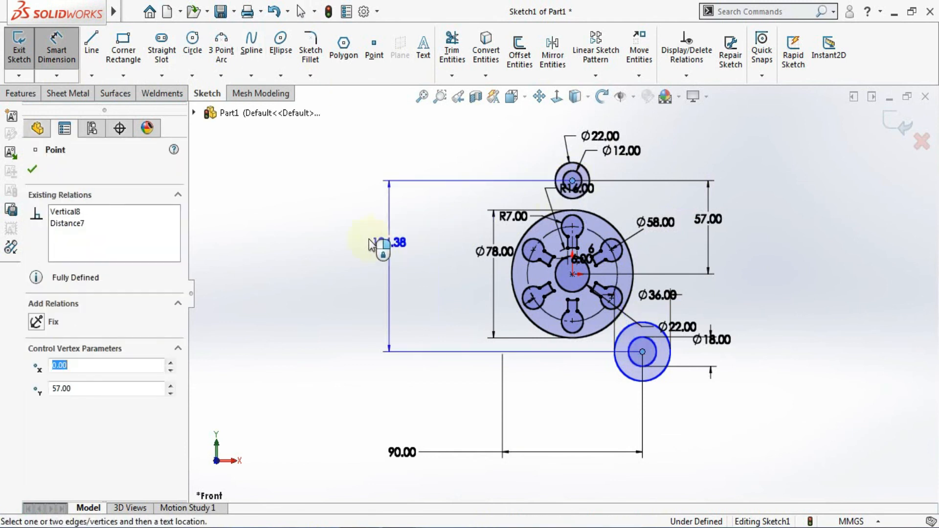
left_click(370, 245)
type("104.00mm")
key("Return")
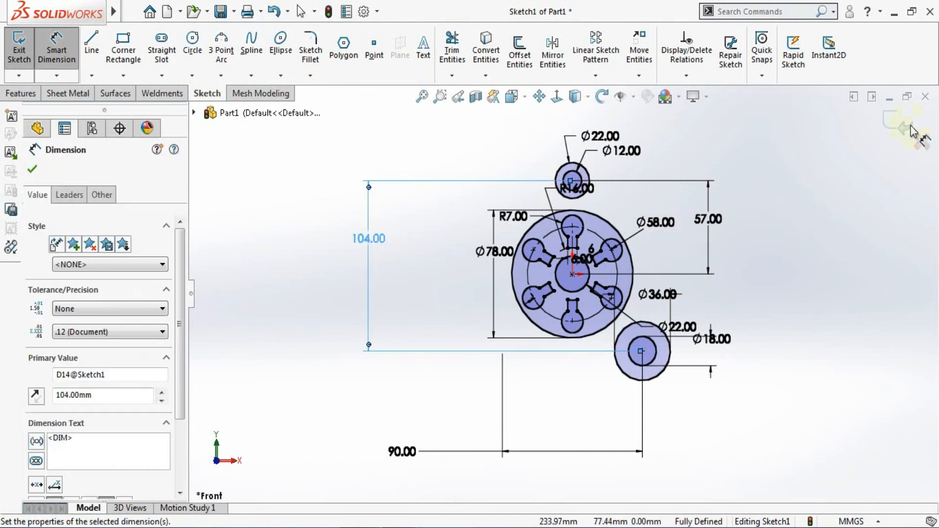
Move the 36 mm diameter dimension text below and to the right of the lower-right circles
scroll(704, 272, "up", 2)
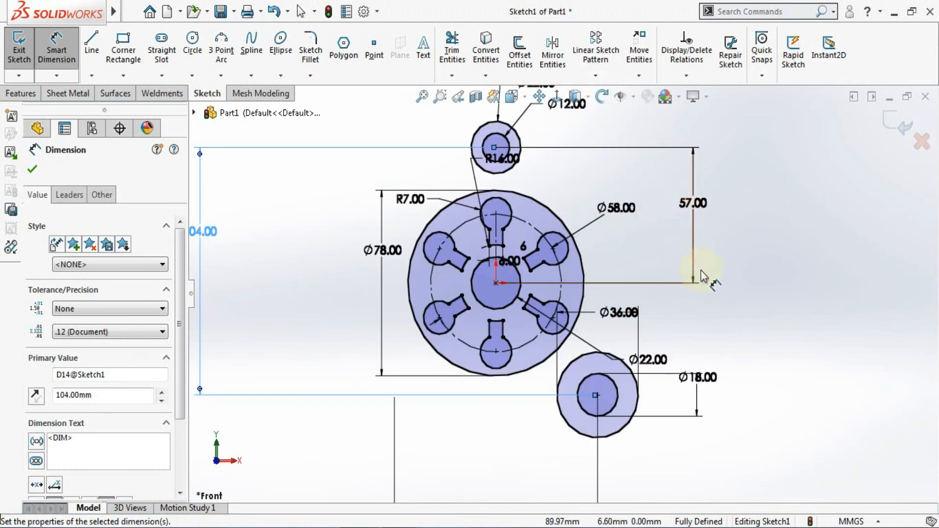
left_click_drag(635, 320, 711, 446)
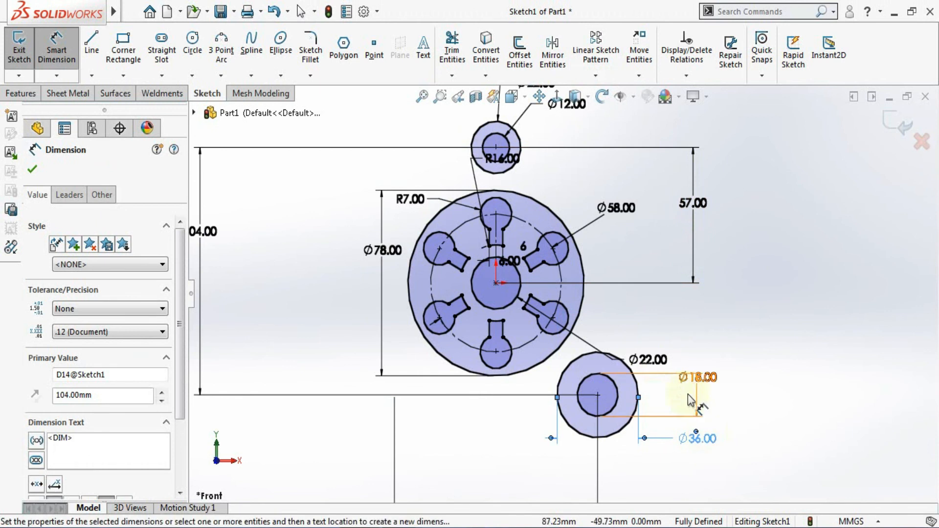
Reposition the central hole's 22 mm diameter dimension and the 57 mm vertical dimension to the left of the disc
left_click_drag(623, 338, 316, 284)
left_click_drag(700, 204, 302, 200)
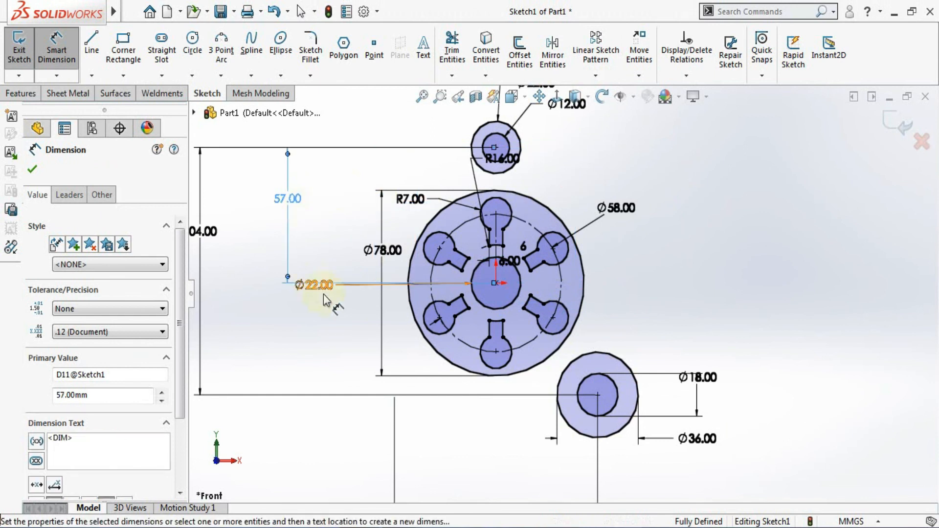
left_click_drag(313, 289, 312, 312)
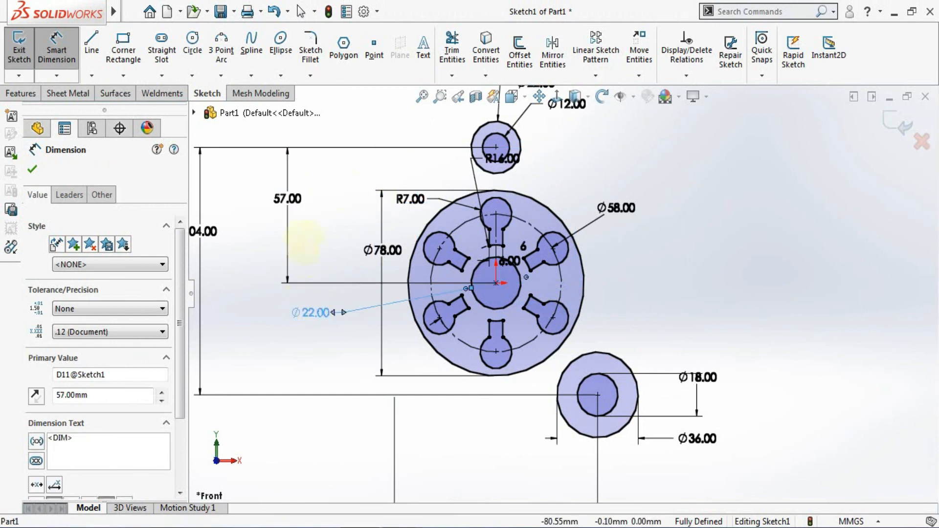
key("Escape")
Sketch a near-vertical line about 43 mm long to the right of the disc, above the lower-right circles
left_click(91, 50)
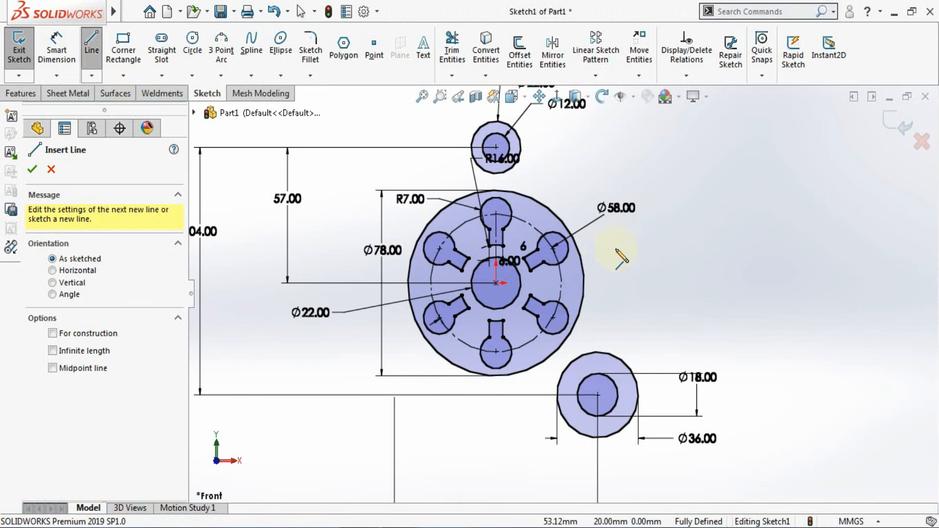
left_click(615, 237)
left_click(621, 337)
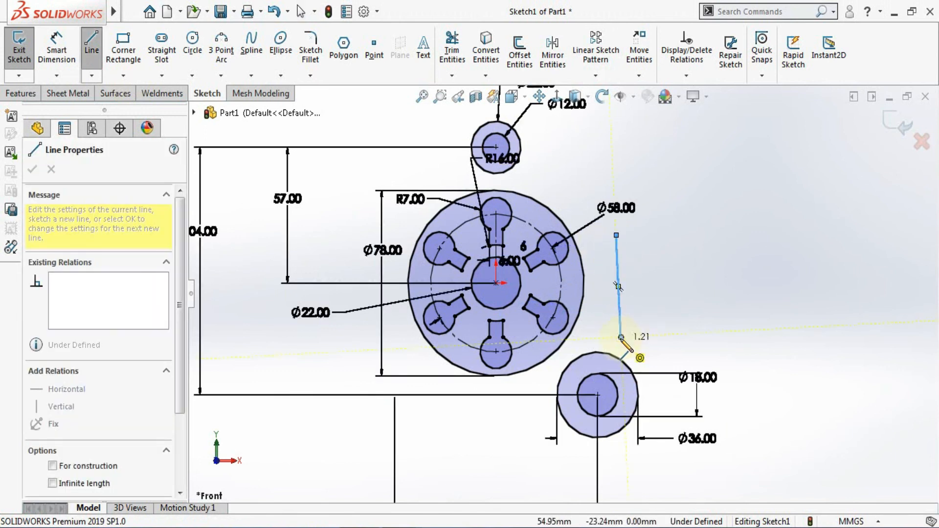
key("Escape")
key("Escape")
Make the new line beside the disc vertical and convert it to construction geometry
left_click(620, 274)
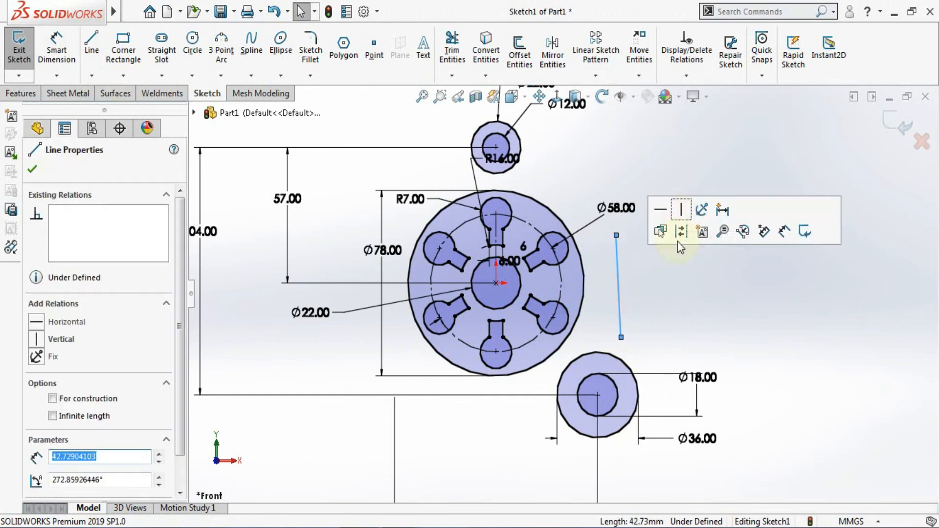
left_click(680, 214)
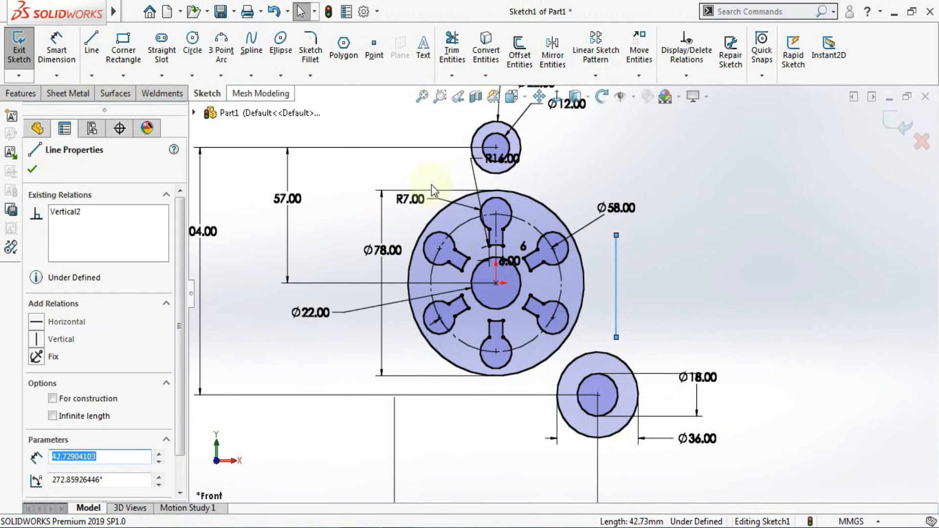
left_click(675, 257)
left_click(674, 258)
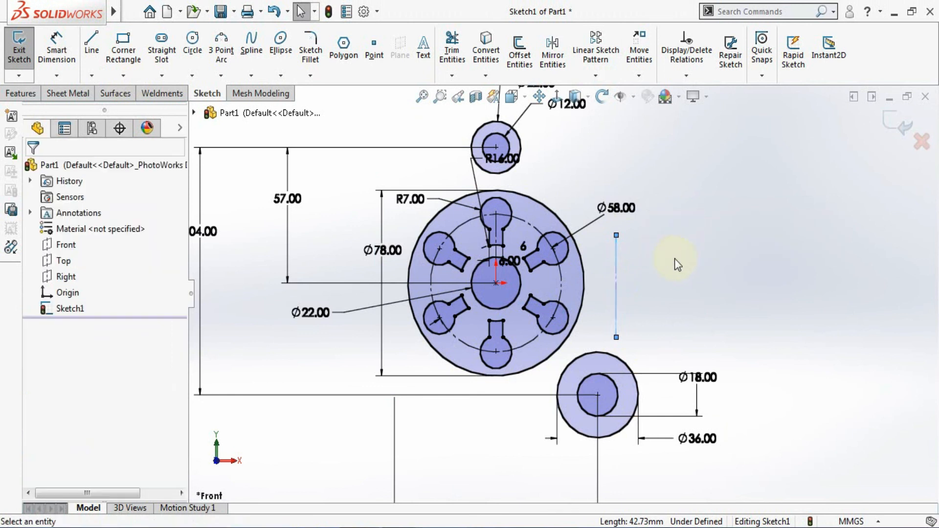
Dimension the horizontal distance from the disc's vertical centreline to the construction line on its right as 48 mm
left_click(57, 54)
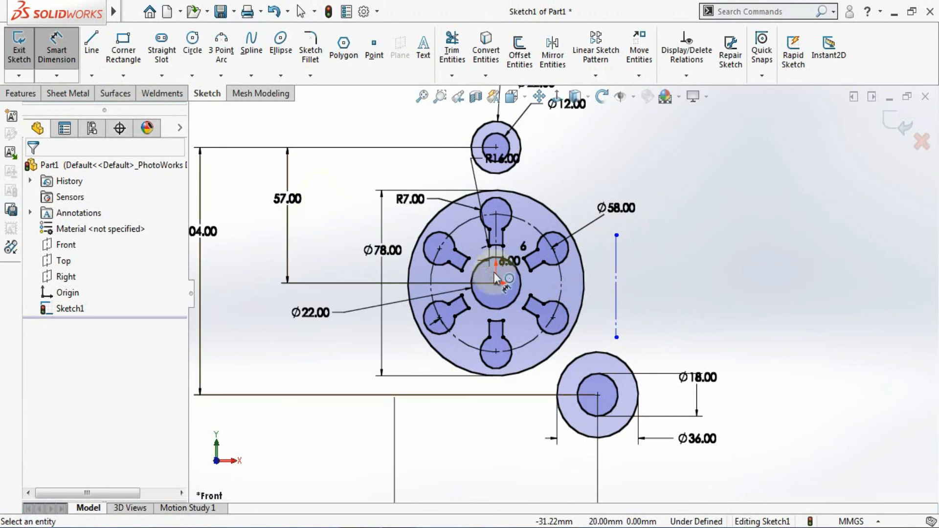
left_click(496, 232)
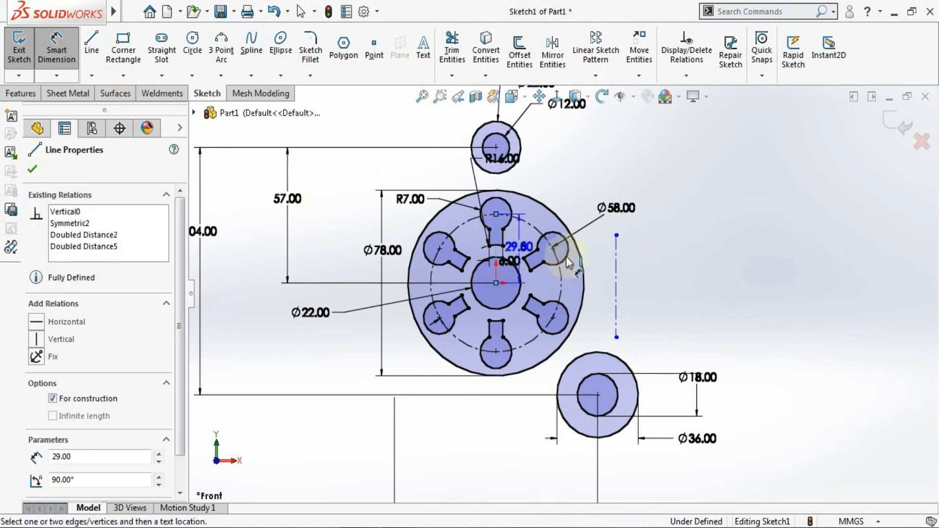
left_click(617, 288)
left_click(520, 456)
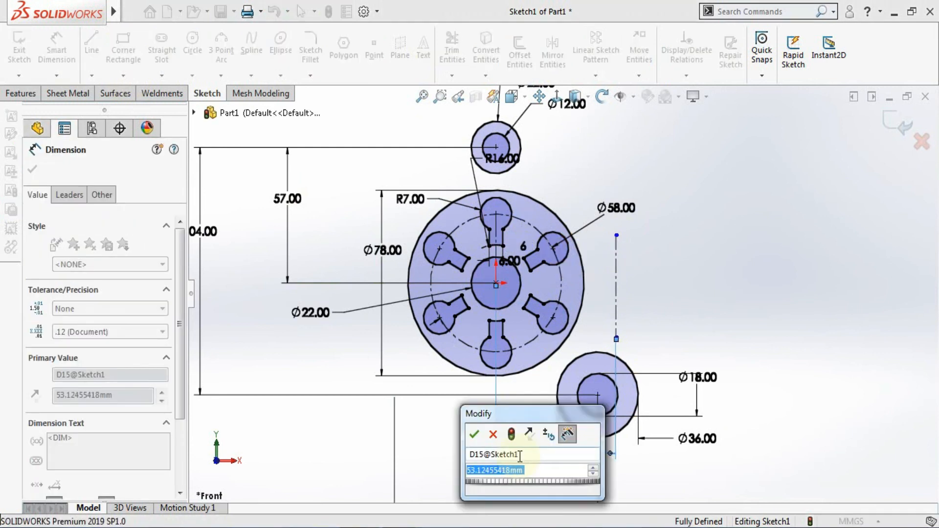
type("48")
key("Return")
Sketch a circle about 19 mm in diameter to the right of the construction line, above the lower-right circles
right_click_drag(631, 267, 641, 306)
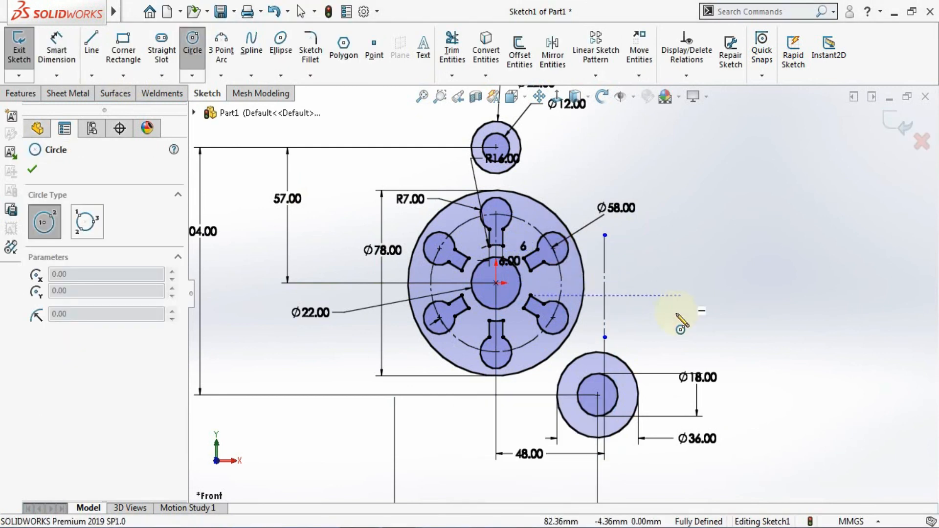
left_click(676, 315)
left_click(667, 300)
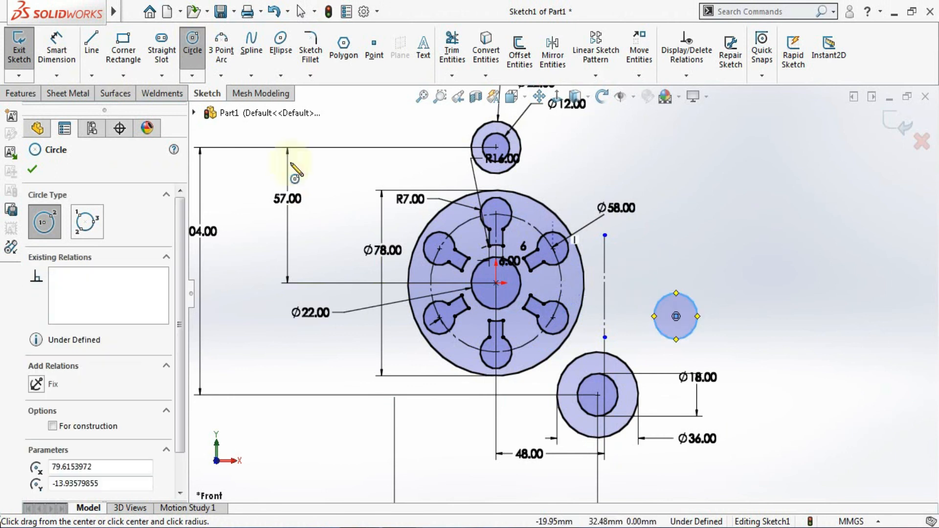
key("Escape")
Dimension the new circle right of the construction line with a 40 mm diameter
left_click(57, 51)
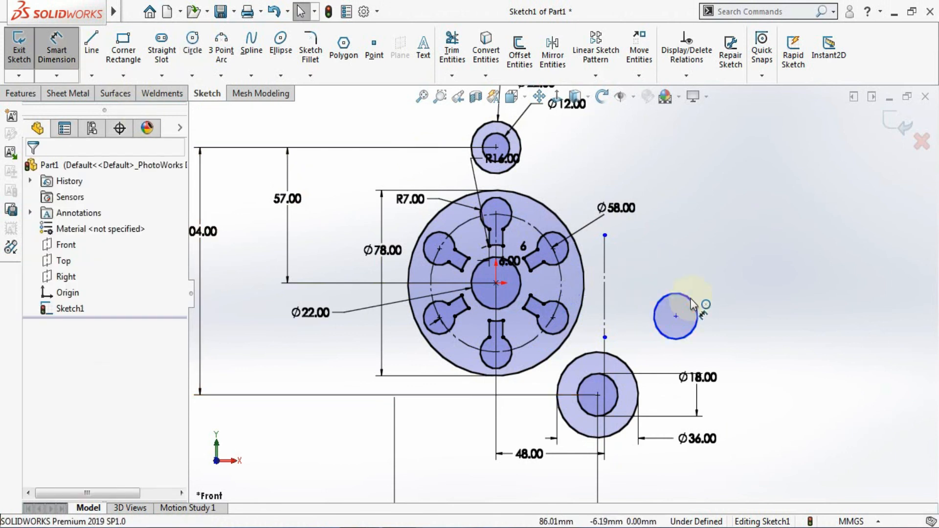
left_click(696, 308)
left_click(712, 259)
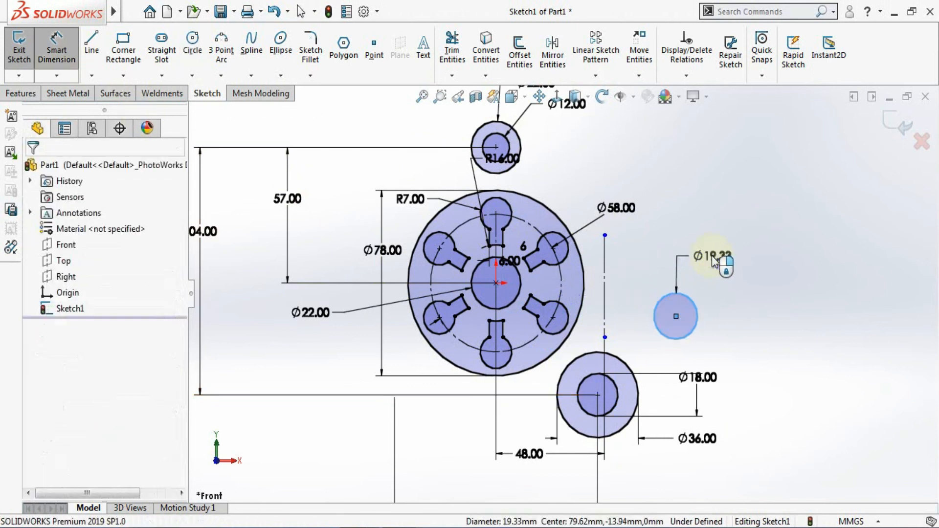
type("40")
key("Return")
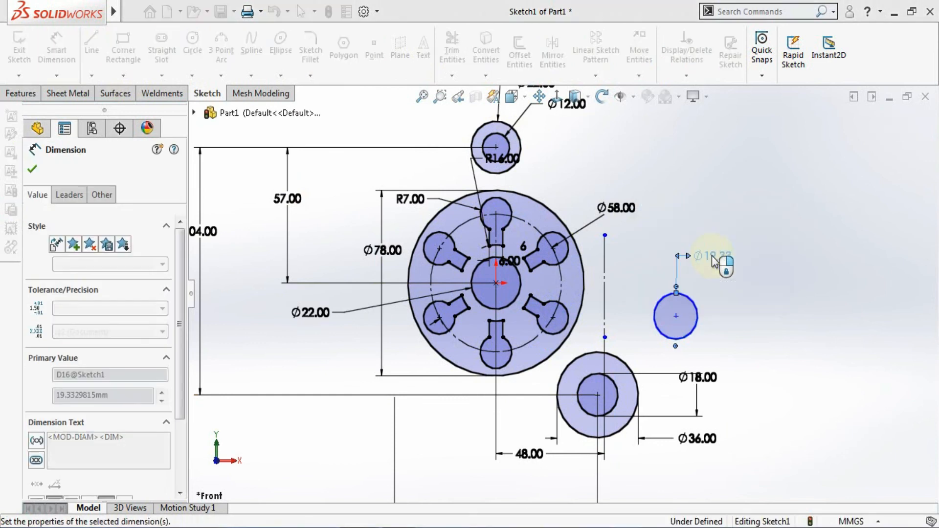
key("Escape")
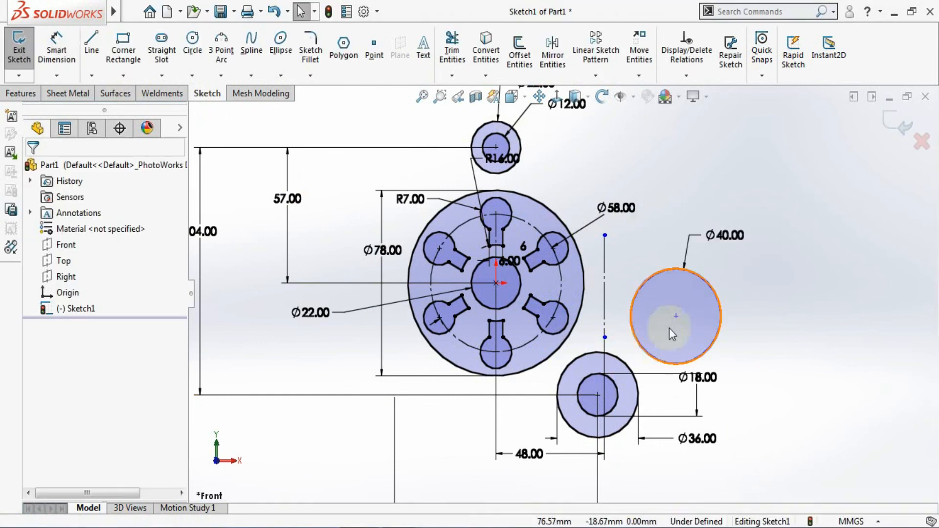
Add a Tangent relation between the 40 mm circle and the outer circle of the lower-right pair
left_click(643, 353)
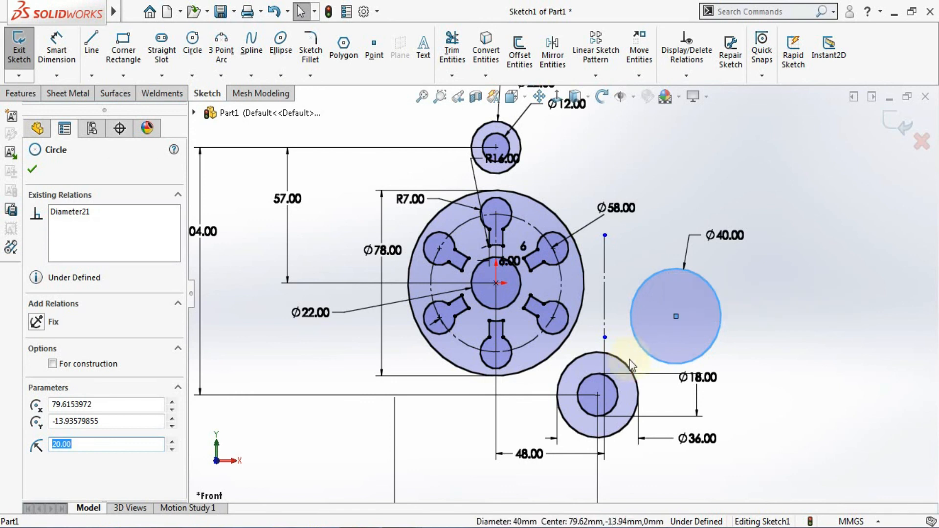
left_click(628, 367, "ctrl")
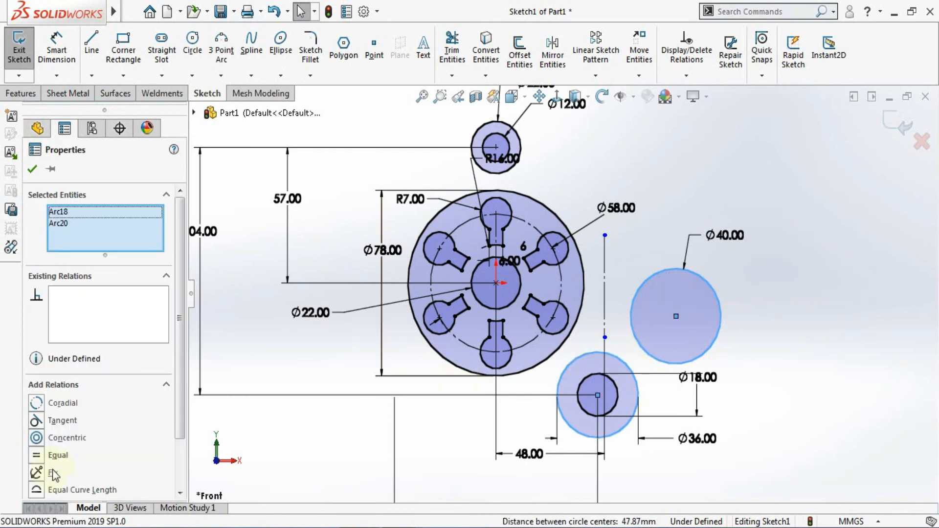
left_click(36, 421)
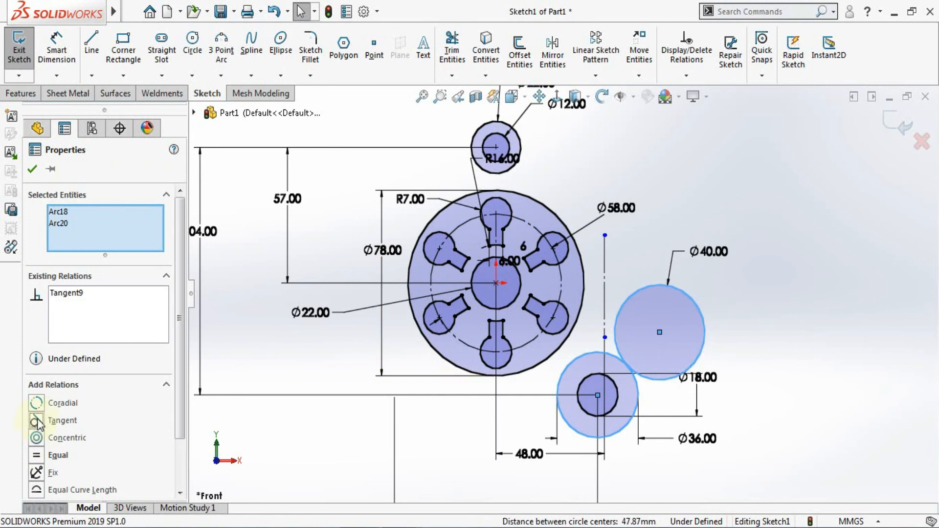
left_click(32, 169)
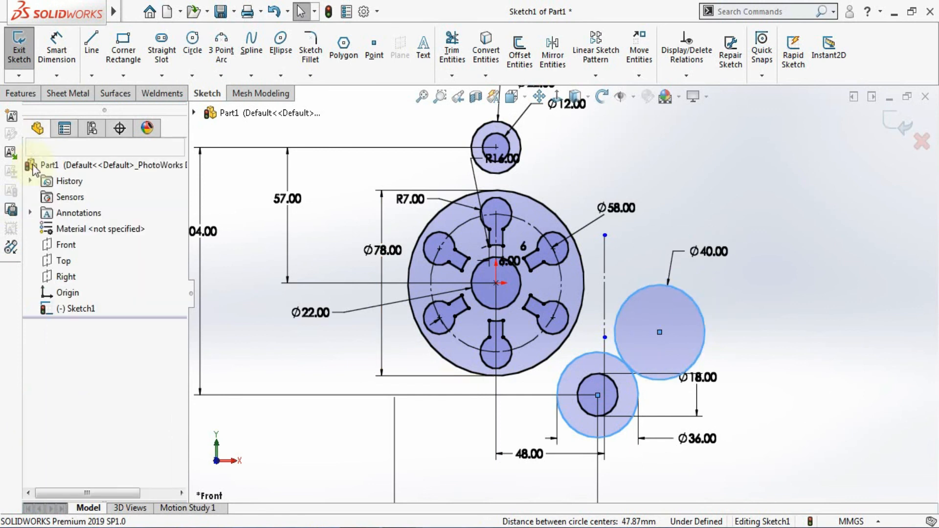
Add a Tangent relation between the vertical construction line and the 40 mm circle
left_click(605, 281)
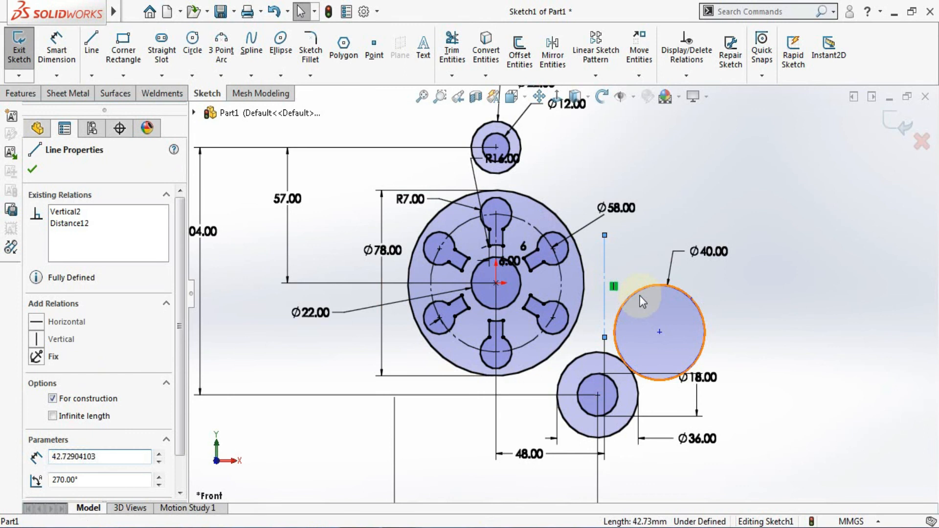
left_click(640, 302, "ctrl")
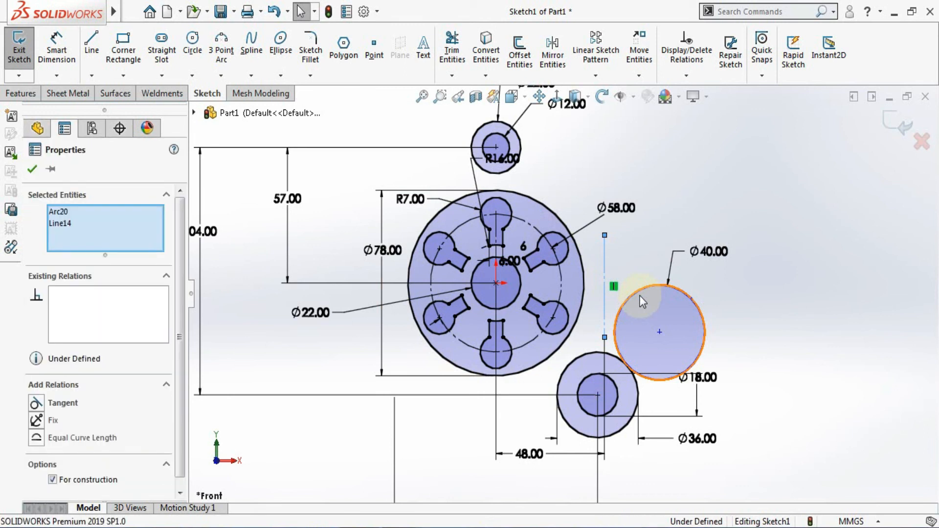
left_click(37, 404)
left_click(32, 169)
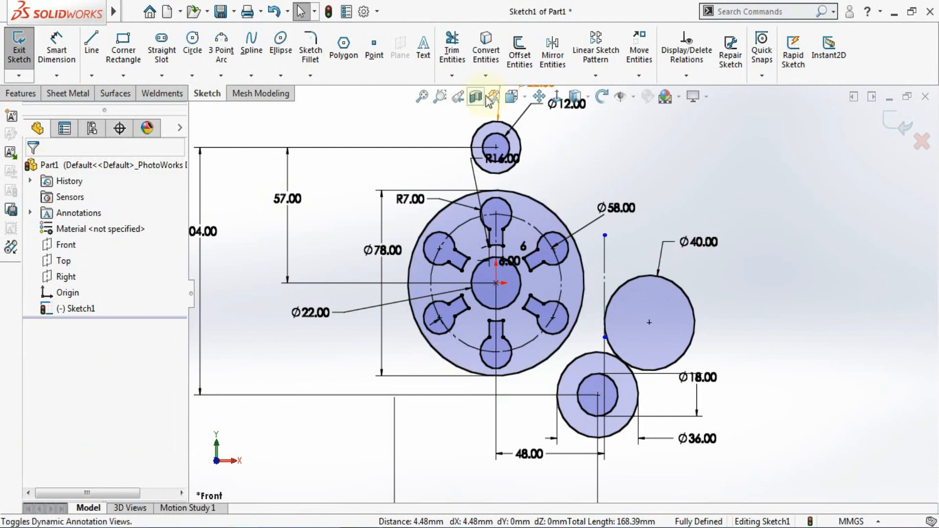
Sketch a 3 Point Arc of about 51 mm radius, bulging right, from beside the upper circles down to near the 40 mm circle
scroll(609, 264, "down", 2)
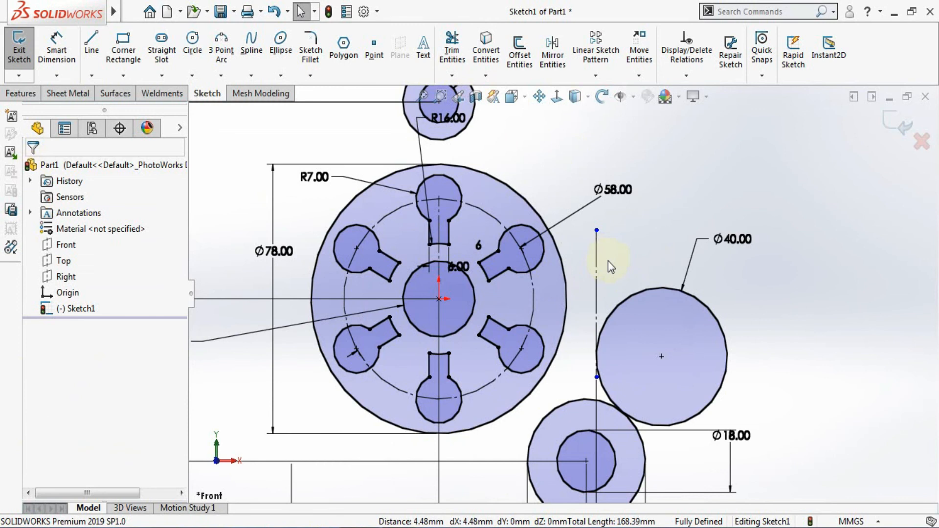
scroll(608, 260, "up", 2)
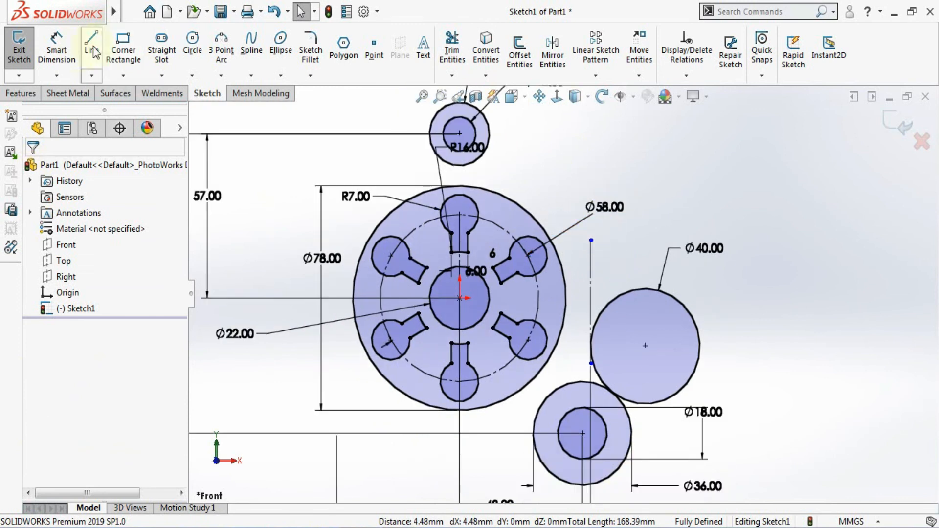
left_click(221, 76)
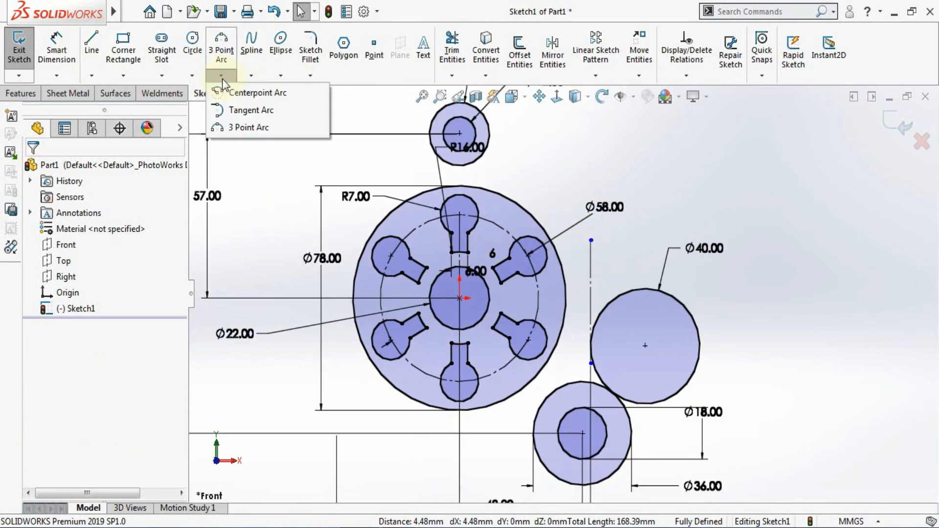
left_click(249, 127)
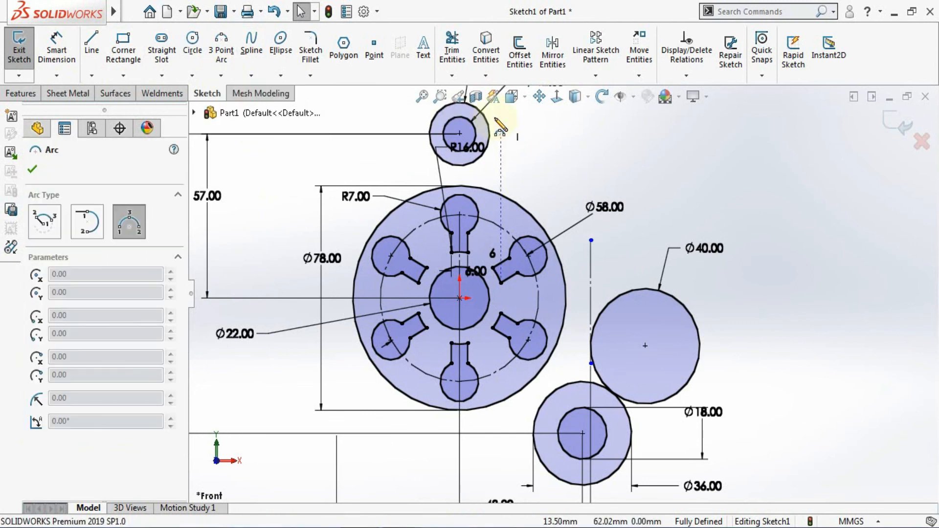
left_click(492, 111)
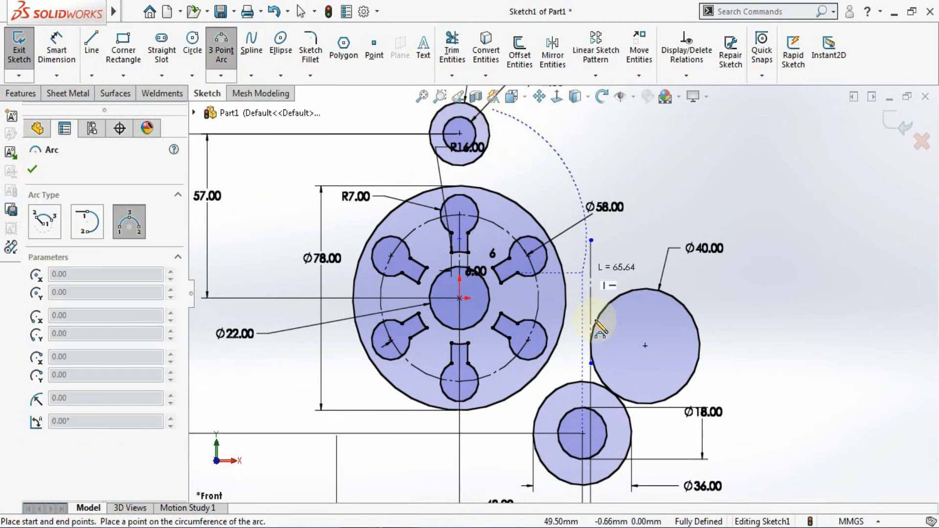
left_click(578, 341)
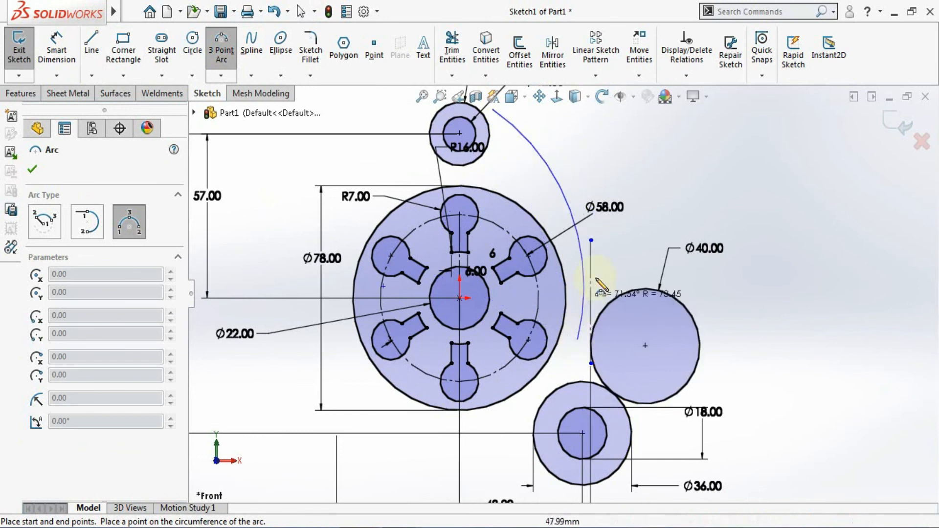
left_click(605, 266)
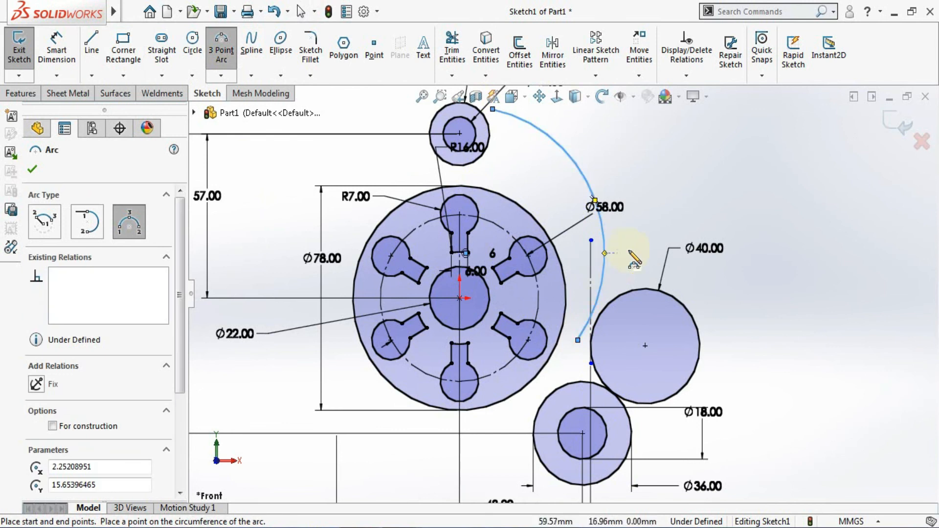
key("Escape")
Dimension the arc on the right side of the disc with an 82 mm radius
left_click(57, 48)
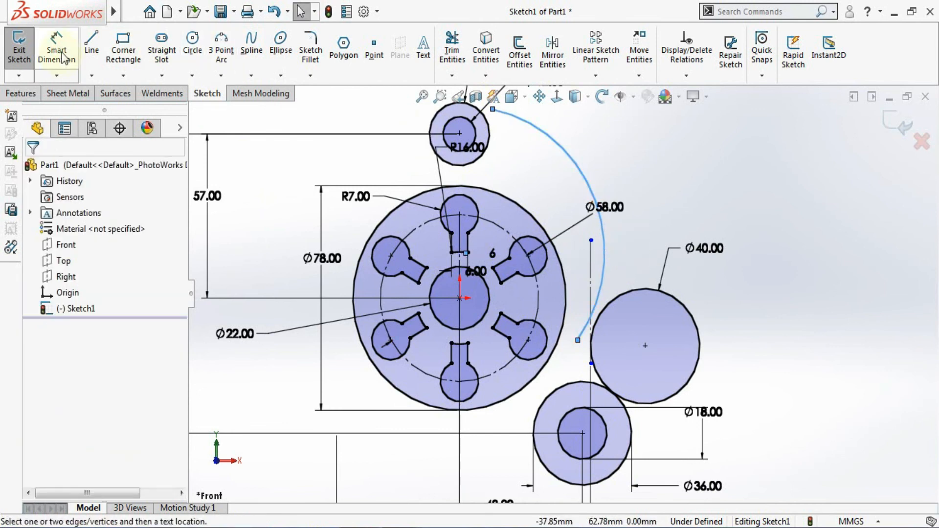
left_click(547, 137)
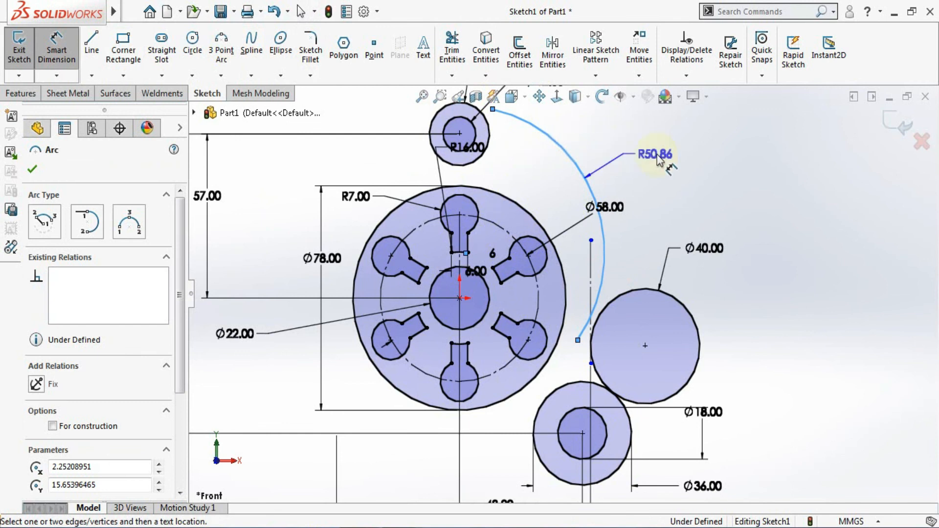
left_click(658, 159)
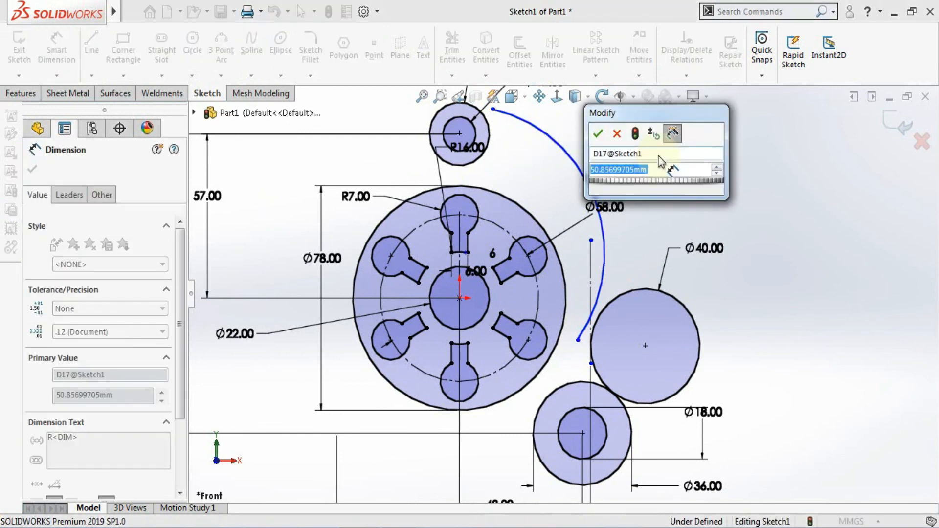
type("82")
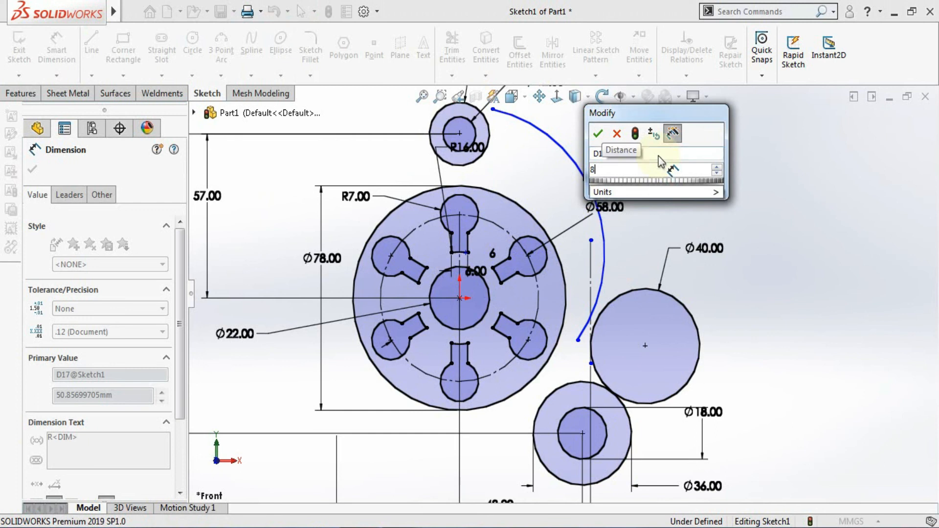
key("Return")
key("Escape")
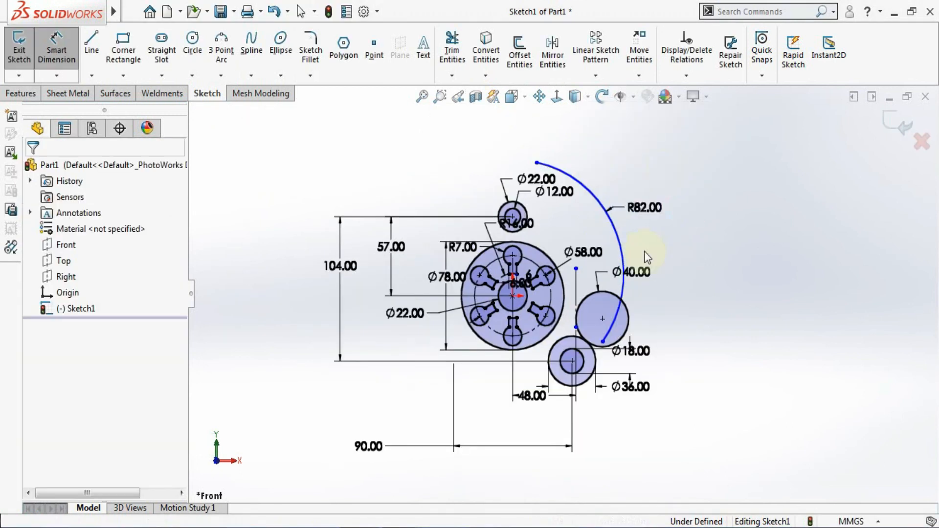
Move the 82 mm arc closer to the disc and add a Tangent relation between it and the outer circle of the upper pair
scroll(656, 242, "down", 2)
key("Escape")
left_click_drag(587, 211, 680, 248)
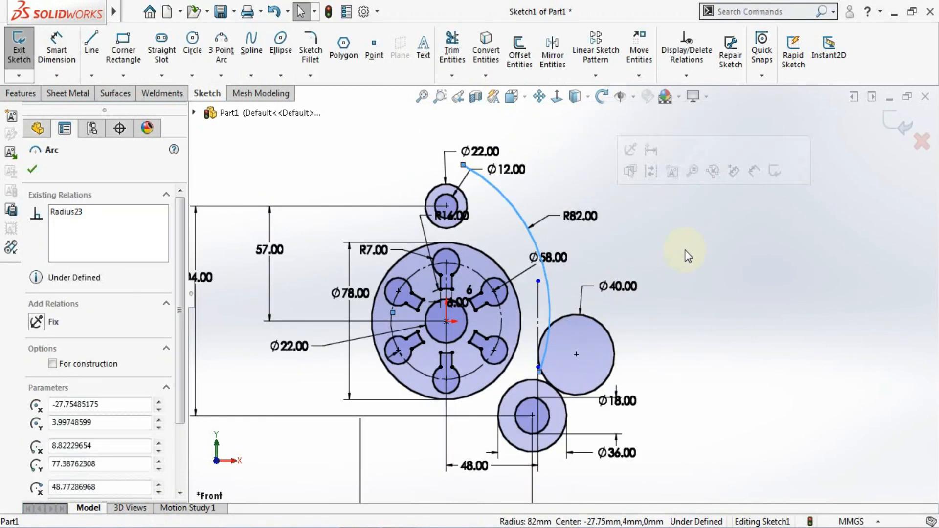
left_click(686, 252)
left_click(488, 189)
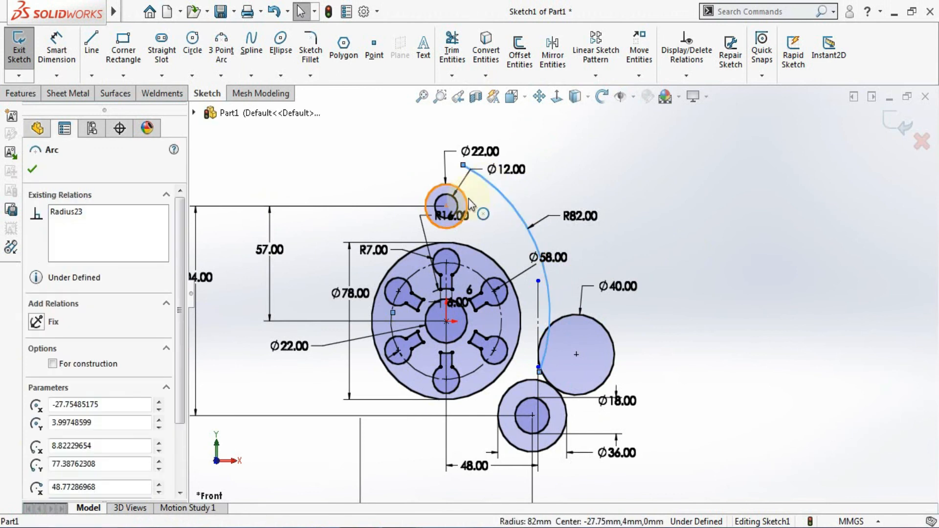
left_click(470, 203, "ctrl")
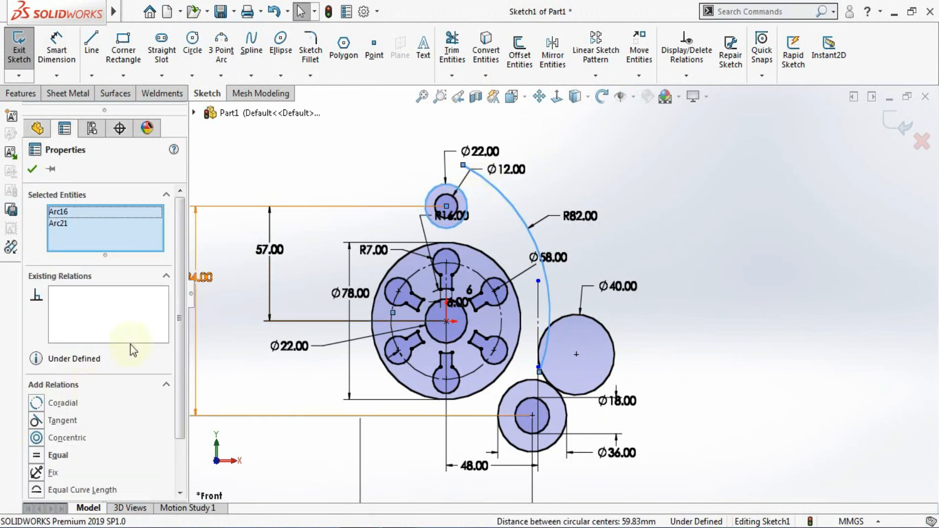
left_click(49, 420)
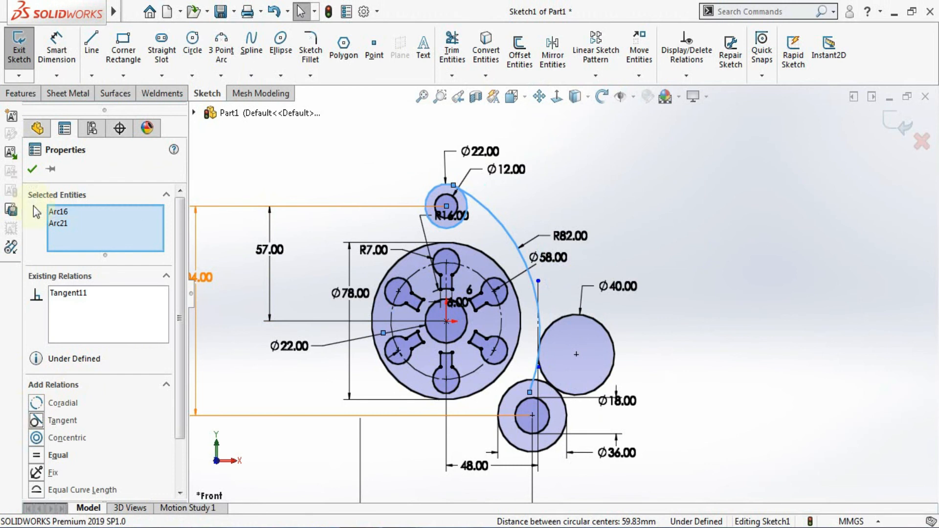
left_click(31, 169)
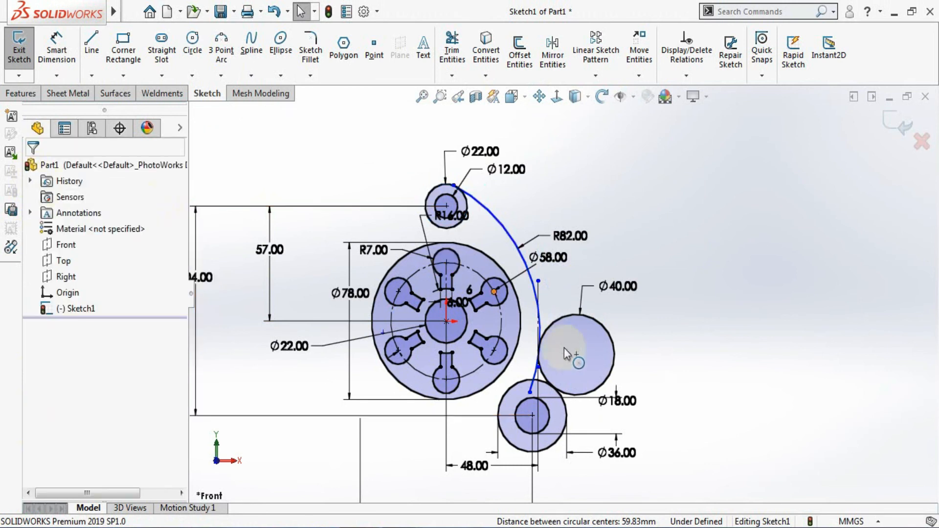
Add a Tangent relation between the 82 mm arc and the 40 mm circle
scroll(558, 349, "down", 3)
scroll(561, 349, "down", 1)
left_click(576, 284)
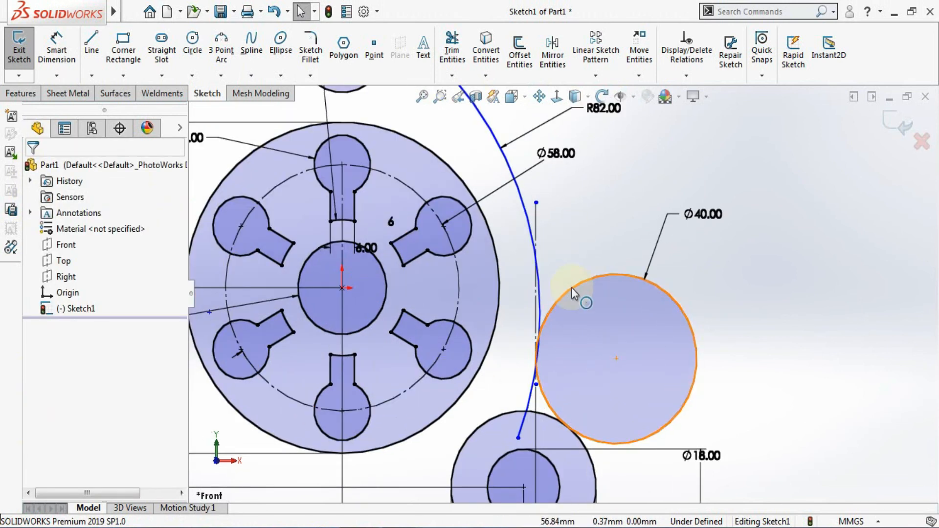
left_click(539, 301, "ctrl")
left_click(37, 421)
left_click(32, 169)
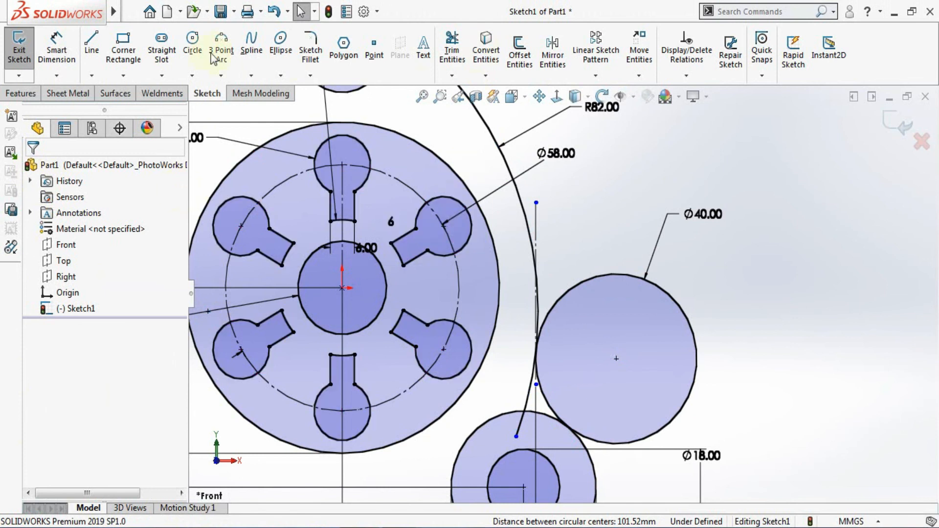
Trim the 40 mm circle down to its lower-left connecting arc and remove the 82 mm arc's tail below the tangent point
left_click(452, 52)
left_click_drag(630, 274, 622, 307)
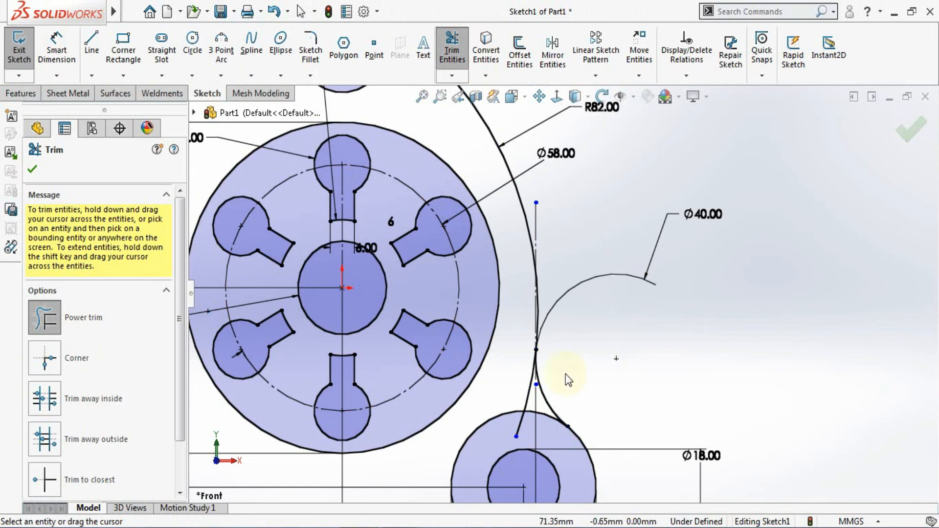
scroll(530, 410, "down", 5)
mouse_move(532, 405)
left_mouse_down()
mouse_move(525, 398)
mouse_move(550, 371)
mouse_move(559, 329)
left_mouse_up()
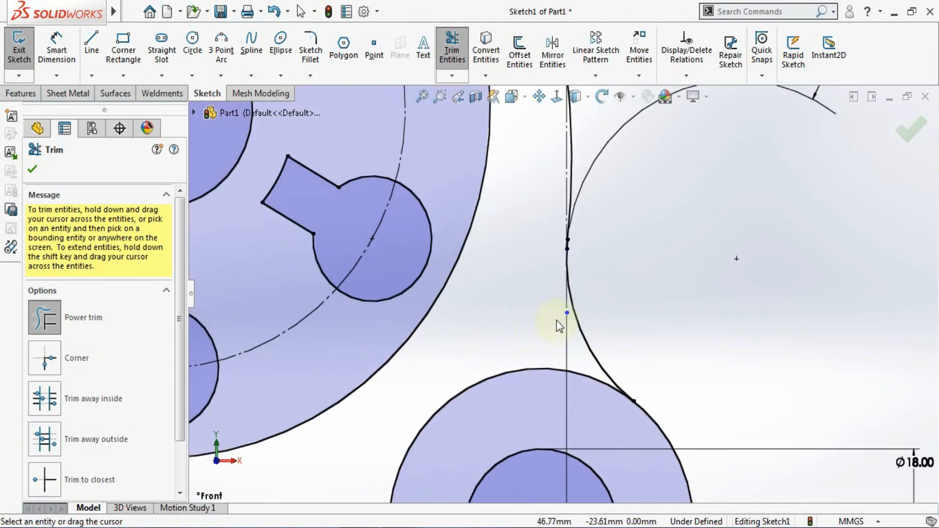
scroll(567, 279, "up", 2)
scroll(573, 239, "down", 8)
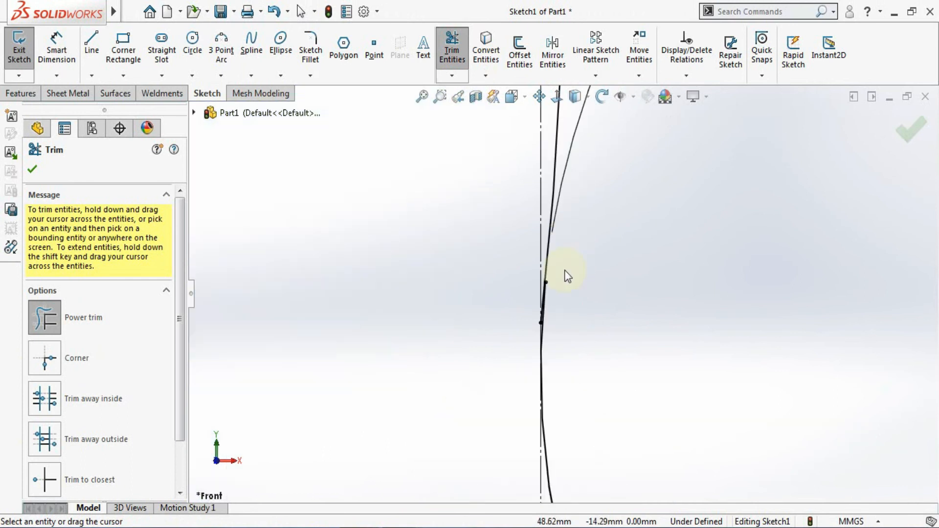
scroll(559, 337, "up", 8)
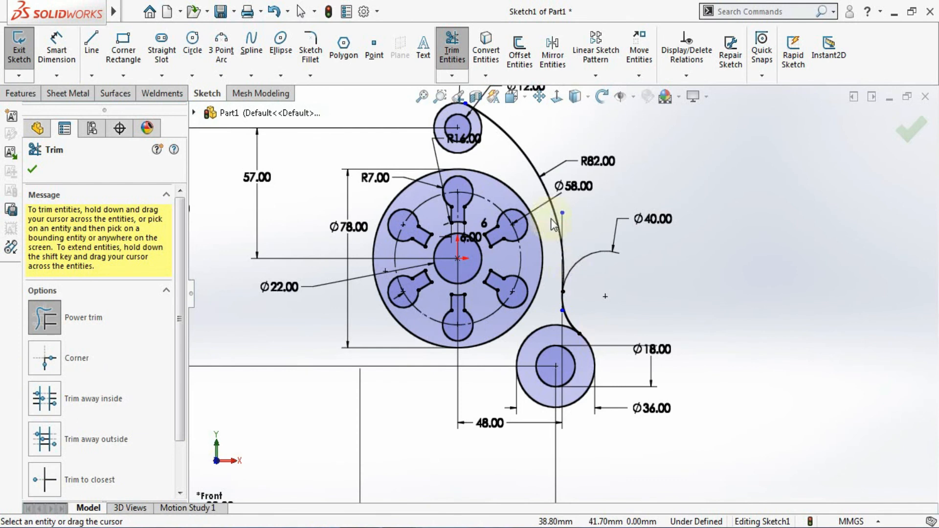
Trim the short end of the 82 mm arc that overshoots its tangent point on the upper outer circle
scroll(550, 218, "up", 3)
scroll(509, 203, "down", 8)
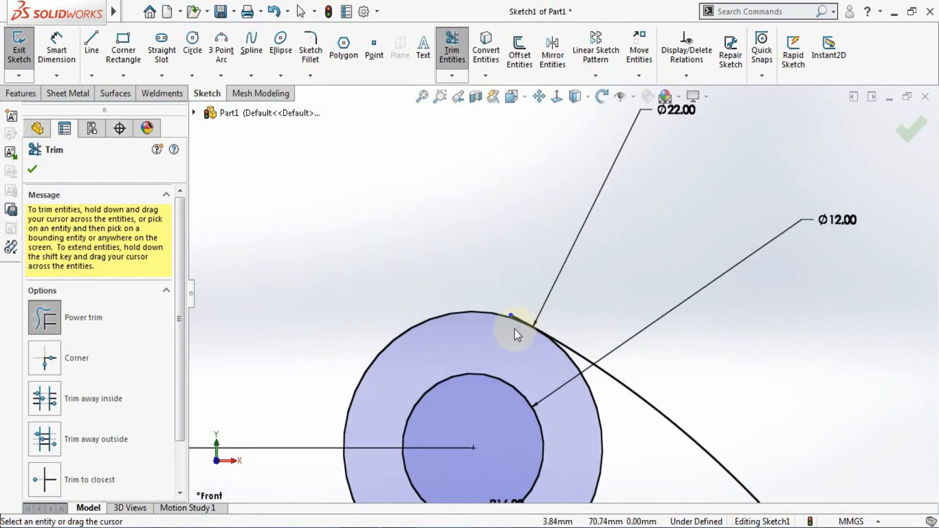
key("Escape")
scroll(572, 225, "down", 5)
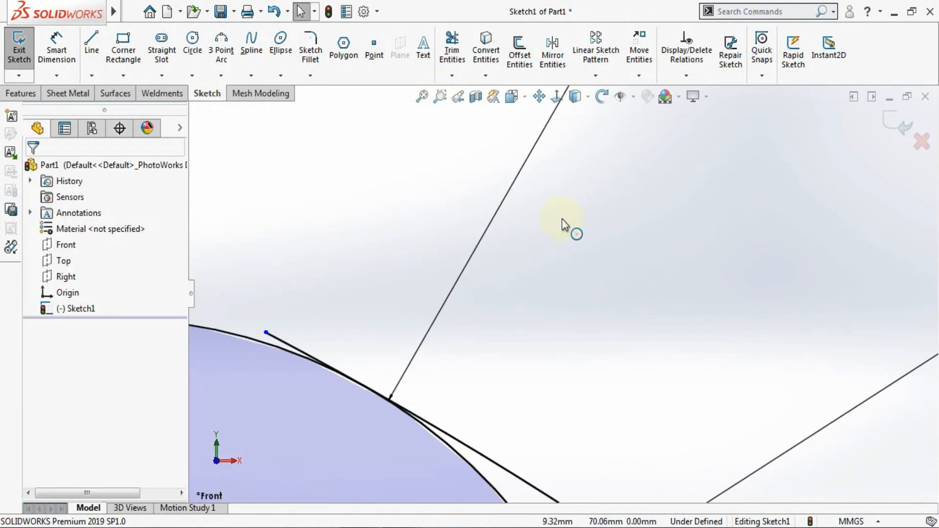
left_click(434, 74)
mouse_move(327, 223)
left_mouse_down()
mouse_move(305, 292)
mouse_move(306, 329)
mouse_move(271, 335)
mouse_move(277, 327)
left_mouse_up()
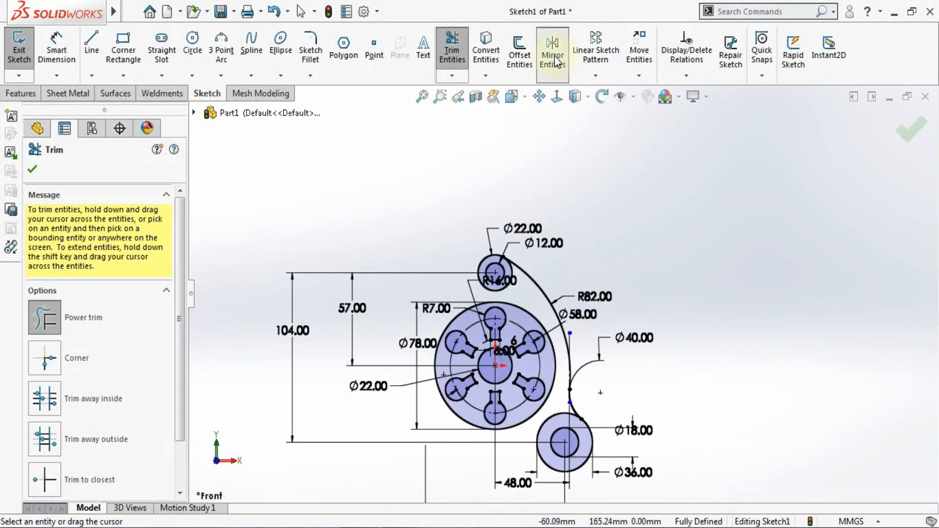
key("Escape")
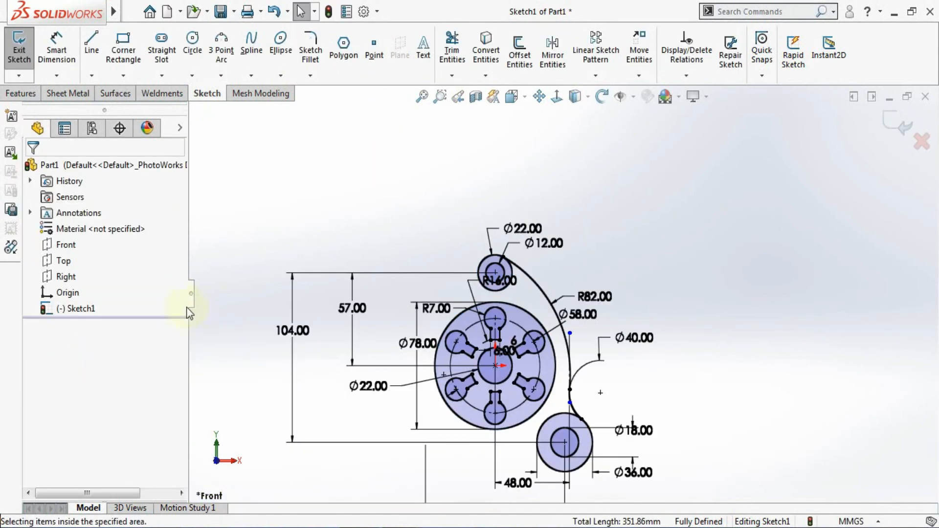
Mirror the upper circle pair, the 82 mm arc, the trimmed 40 mm arc and the lower-right circle pair about the disc's vertical centerline
left_click(553, 56)
left_click_drag(471, 223, 557, 294)
left_click(555, 296)
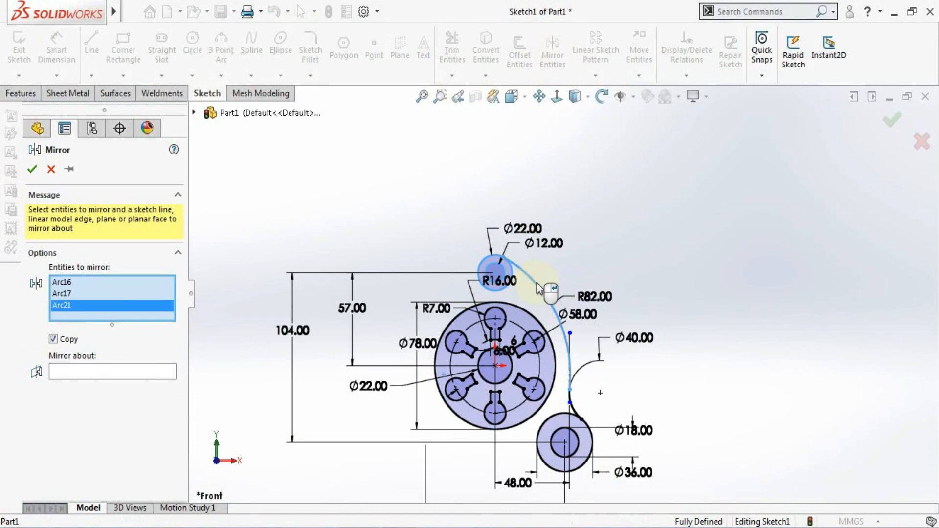
left_click_drag(559, 381, 612, 438)
left_click(562, 415)
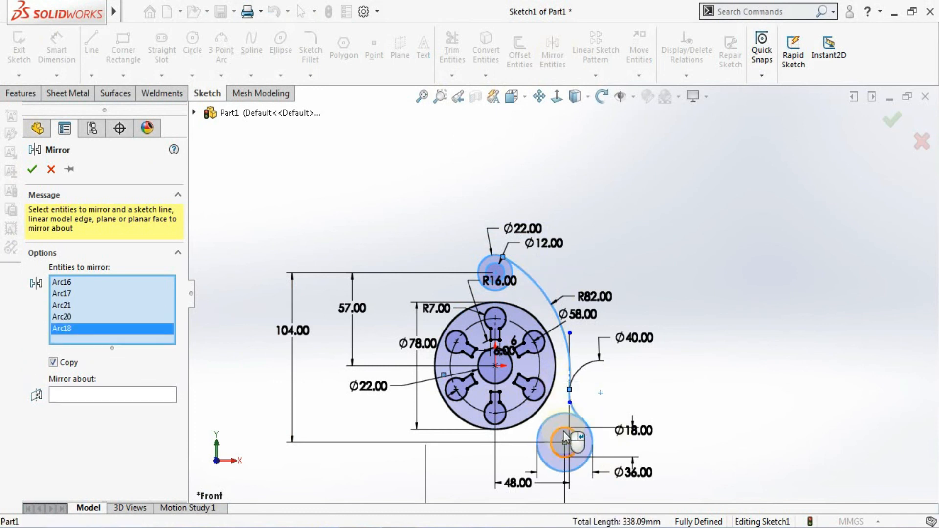
left_click(563, 430)
left_click(150, 408)
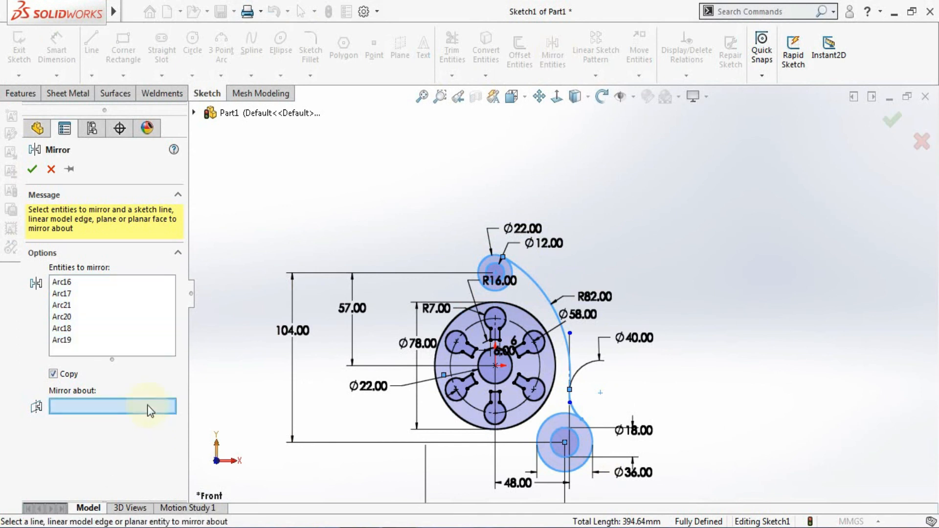
left_click(498, 324)
scroll(498, 325, "down", 3)
left_click(32, 169)
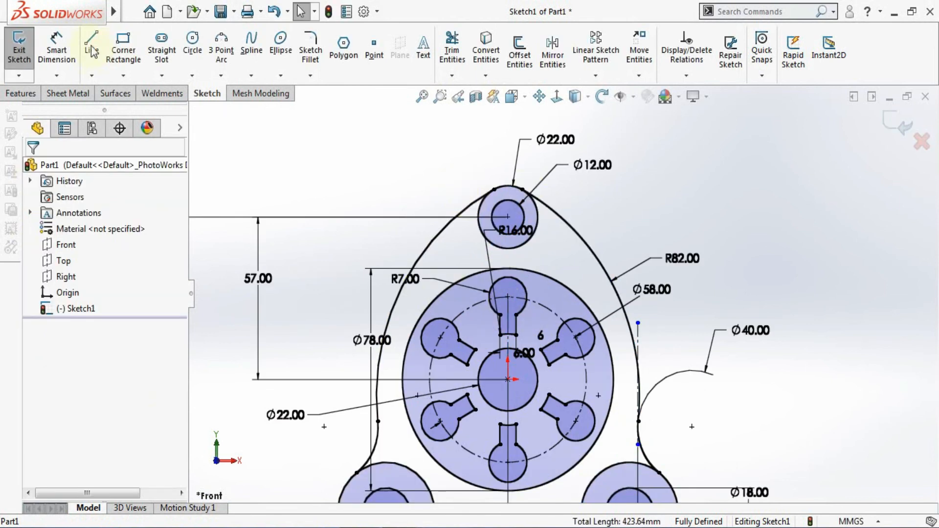
Draw a horizontal line joining the lowest points of the two lower outer circles, tangent to them
left_click(422, 96)
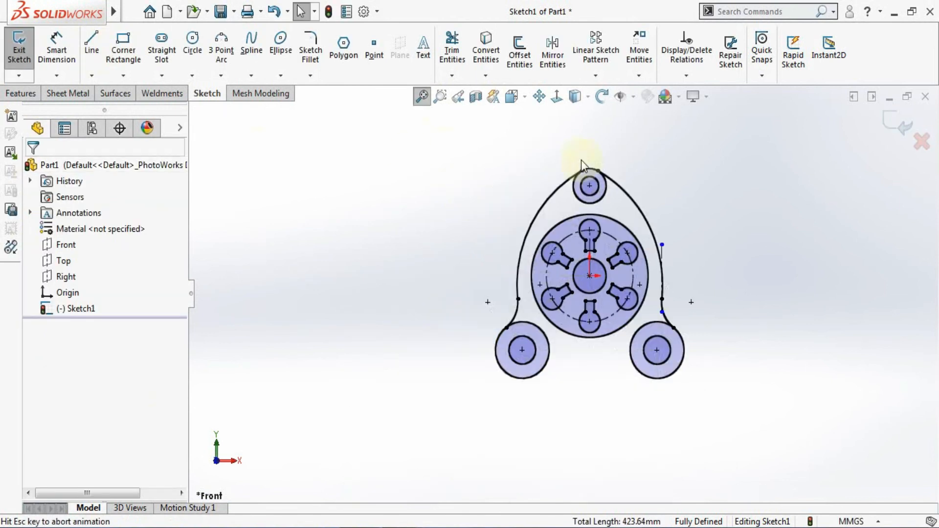
left_click(100, 46)
left_click_drag(522, 378, 659, 378)
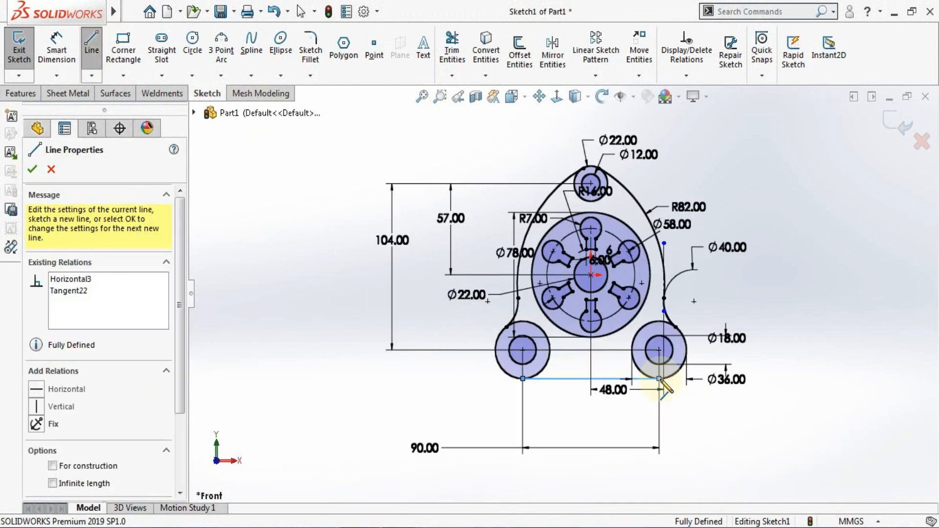
key("Escape")
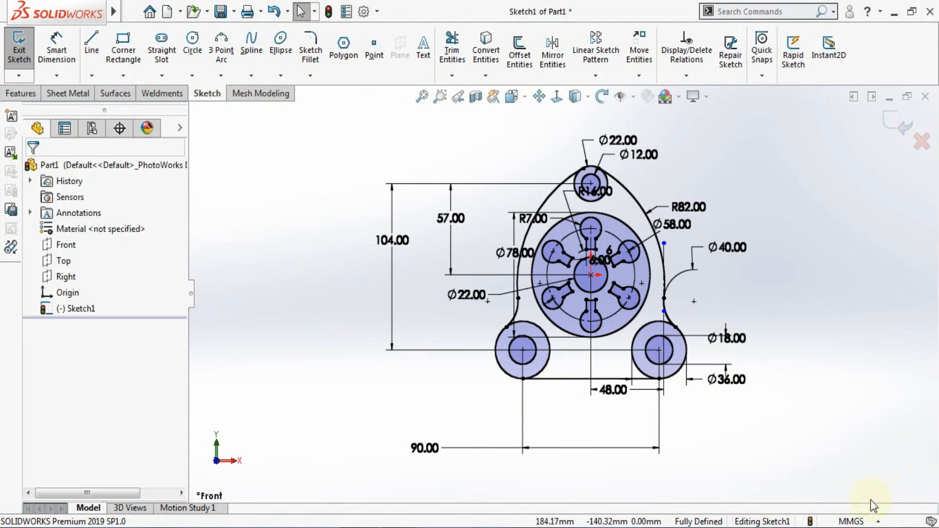